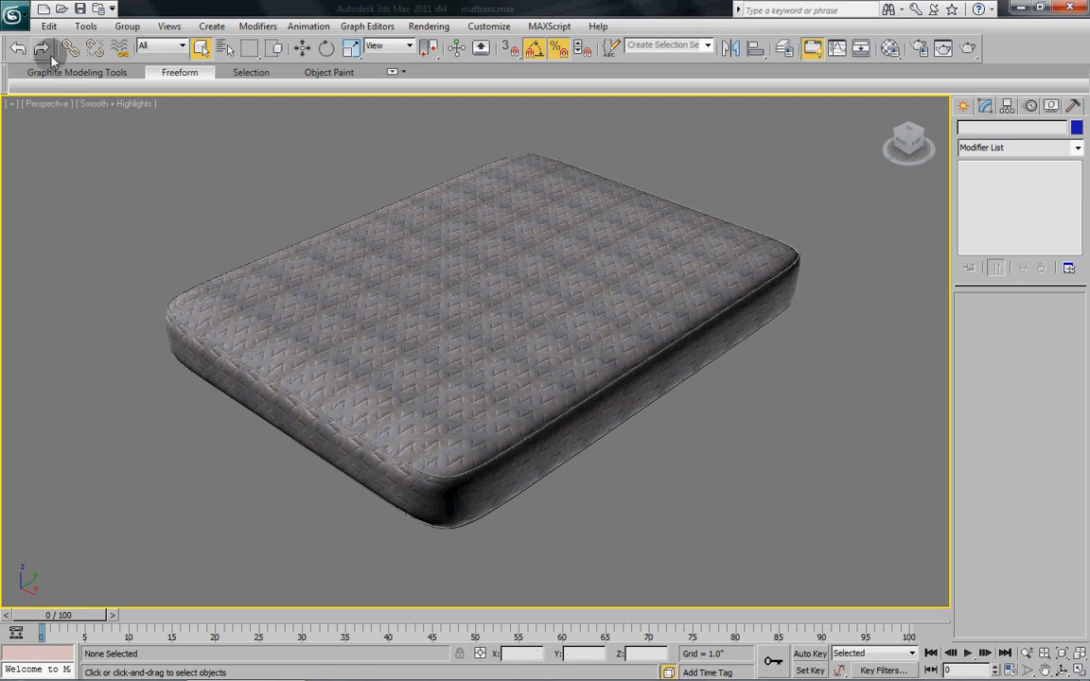
Reset to a fresh untitled scene, discarding the unsaved mattress changes
{"action": "left_click", "coordinate": [13, 13]}
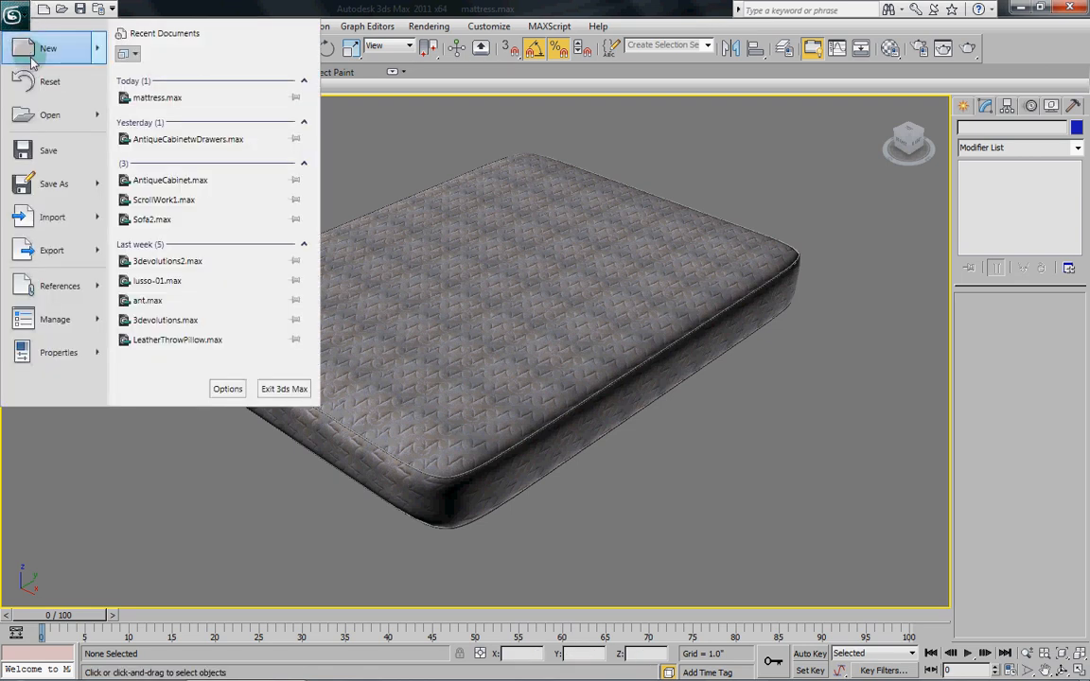
{"action": "left_click", "coordinate": [46, 46]}
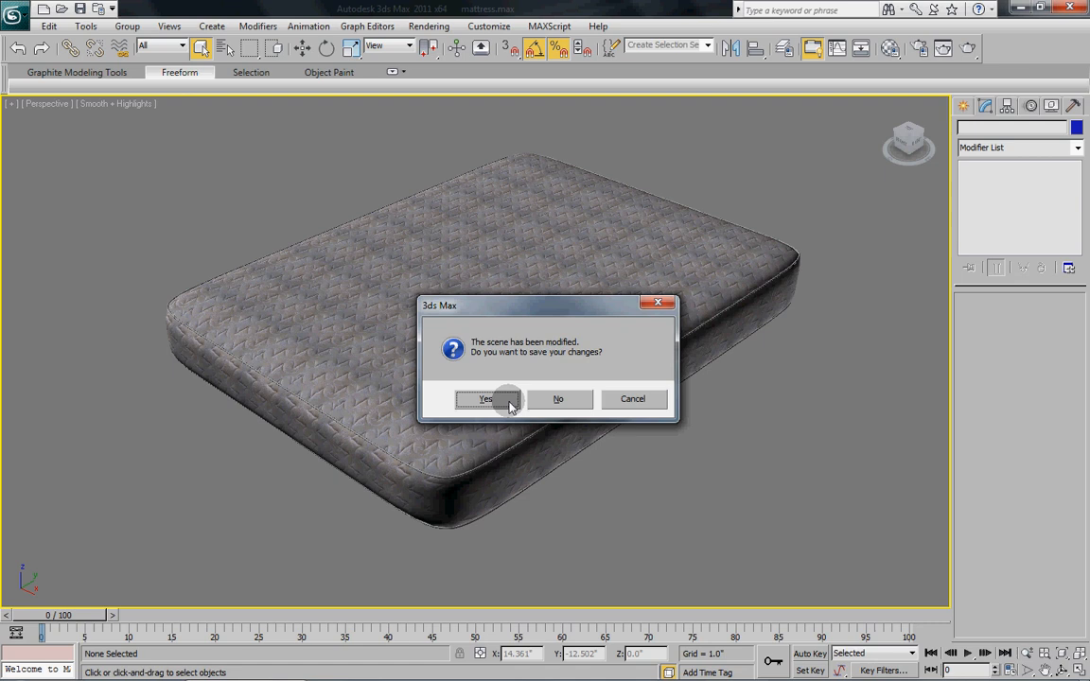
{"action": "left_click", "coordinate": [559, 399]}
{"action": "left_click", "coordinate": [502, 371]}
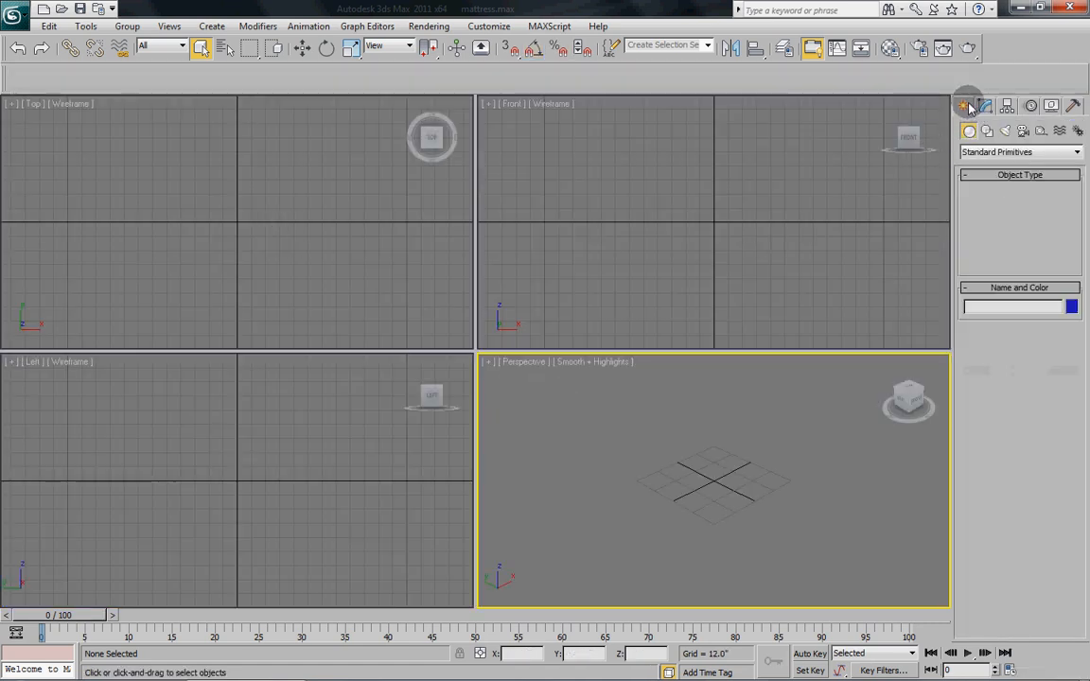
Draw a box in the Top view and size it to Length 80, Width 60, Height 10
{"action": "left_click", "coordinate": [989, 202]}
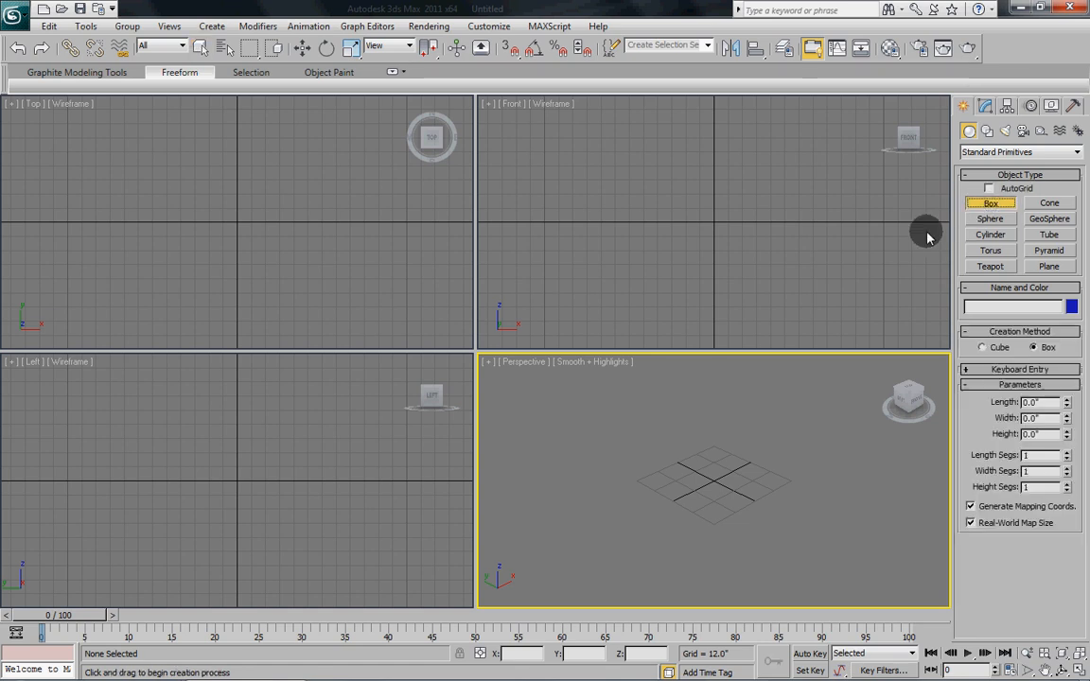
{"action": "mouse_move", "coordinate": [193, 167]}
{"action": "left_mouse_down"}
{"action": "mouse_move", "coordinate": [234, 237]}
{"action": "mouse_move", "coordinate": [279, 273]}
{"action": "left_mouse_up"}
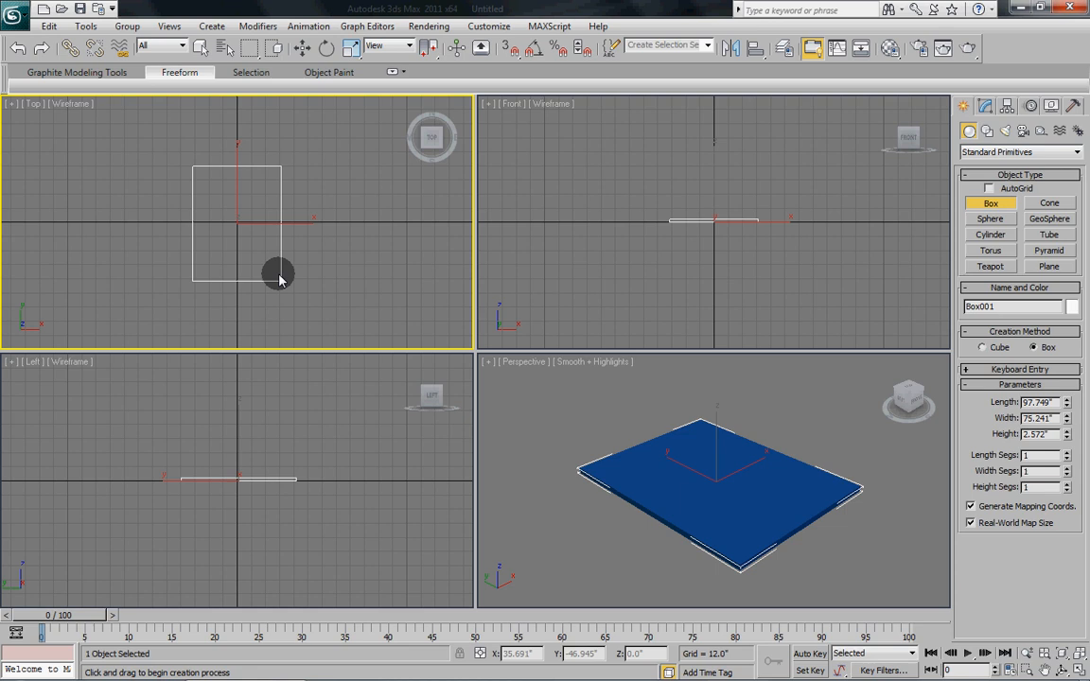
{"action": "left_click", "coordinate": [279, 265]}
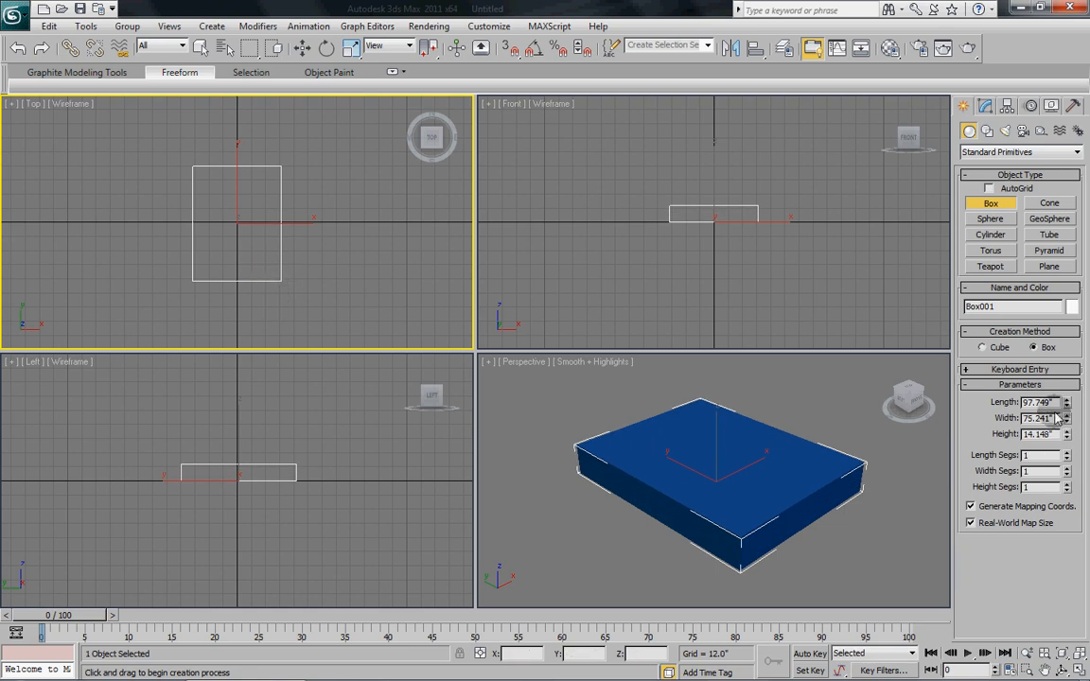
{"action": "left_click_drag", "start_coordinate": [1053, 403], "coordinate": [984, 407]}
{"action": "type", "text": "80"}
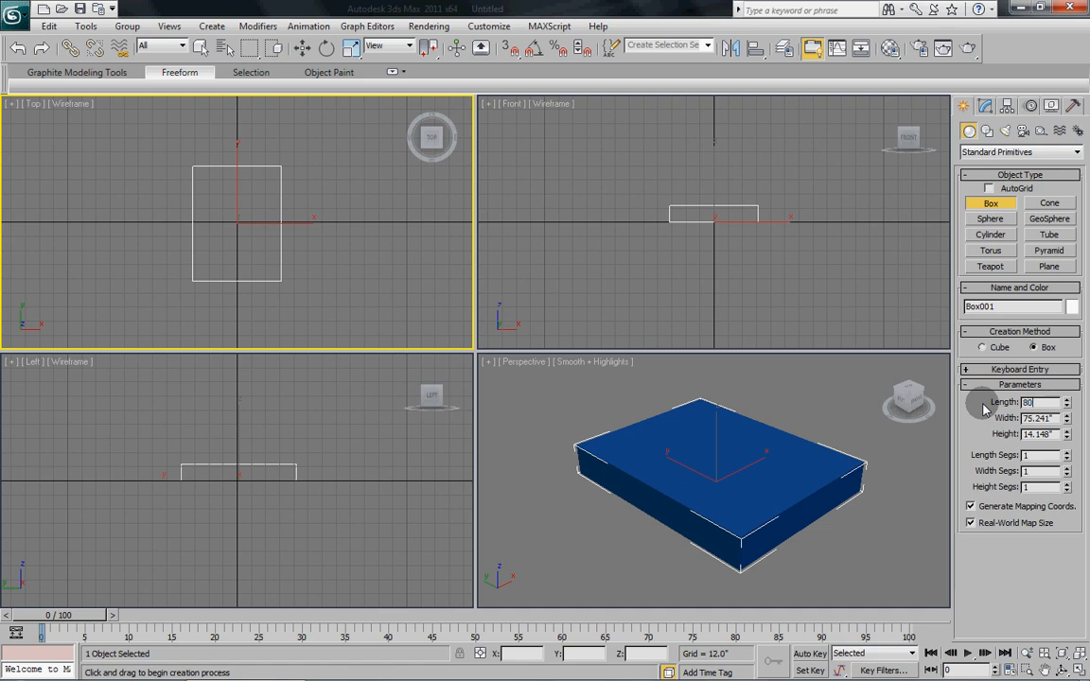
{"action": "key", "text": "Tab"}
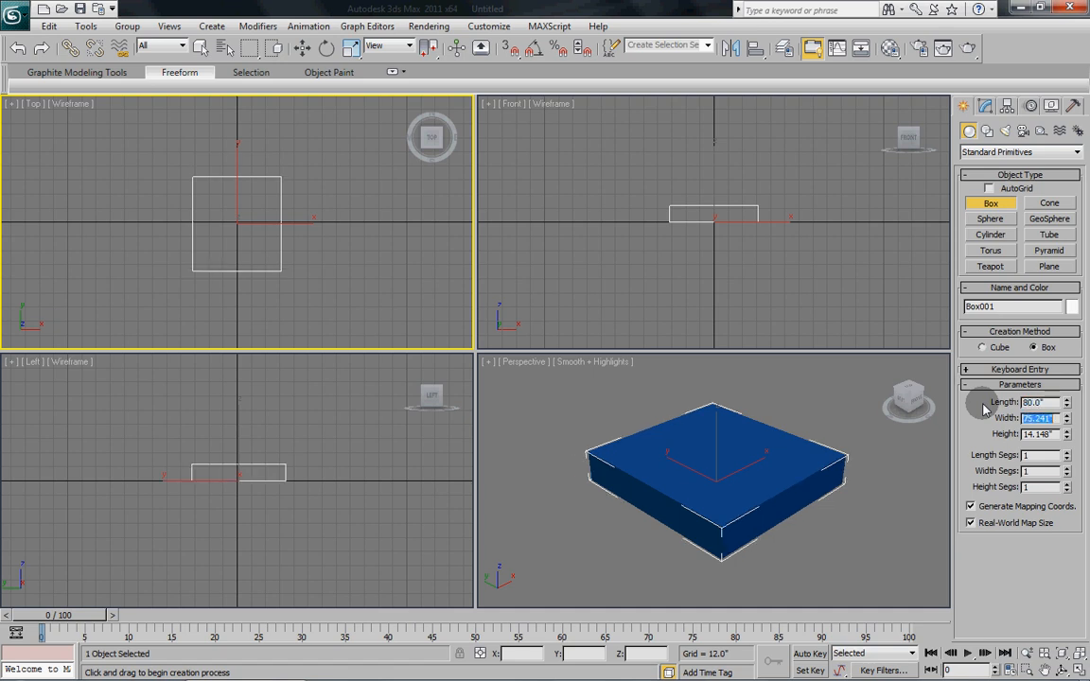
{"action": "type", "text": "60"}
{"action": "key", "text": "Tab"}
{"action": "type", "text": "10"}
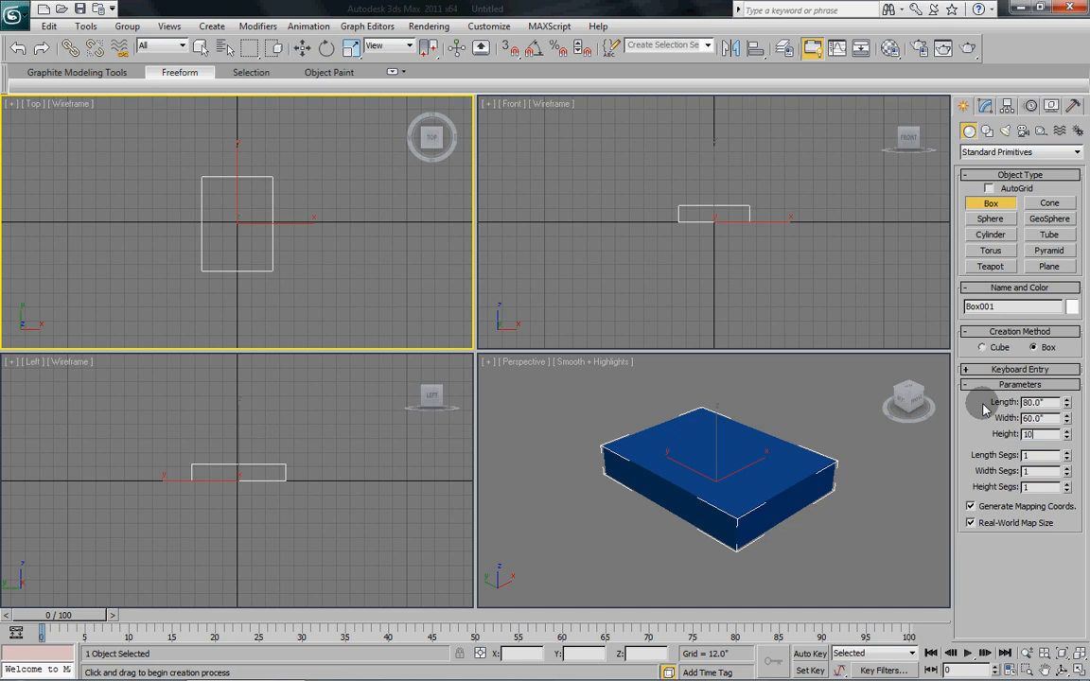
{"action": "key", "text": "Return"}
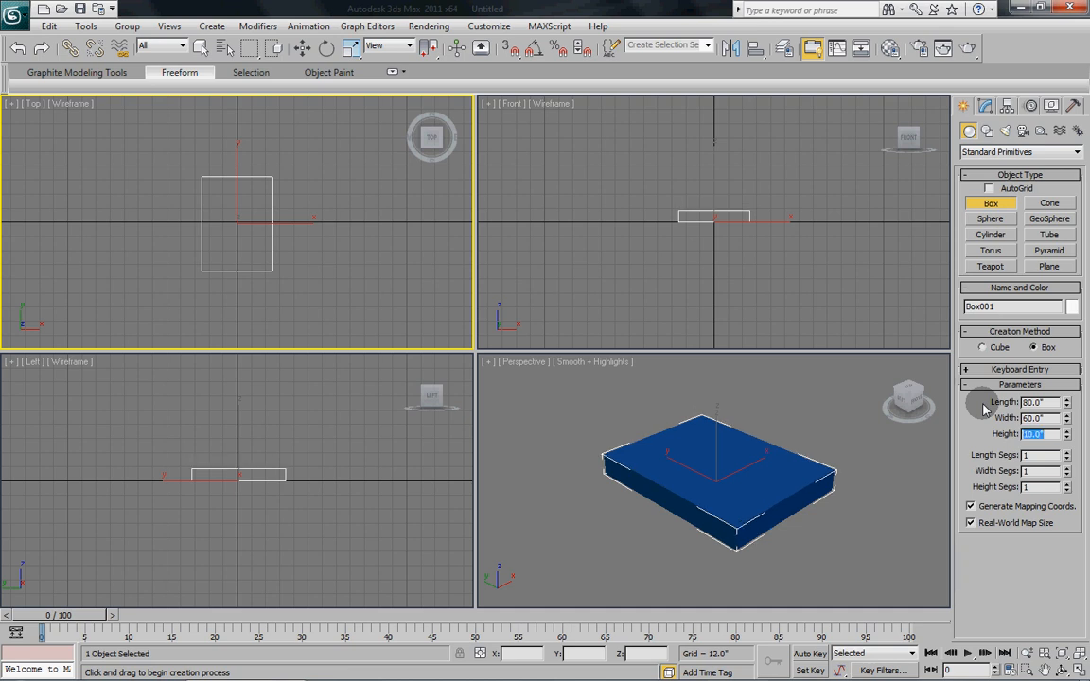
Give the box 20 length, 20 width and 10 height segments and maximize the Front view
{"action": "left_click", "coordinate": [779, 284]}
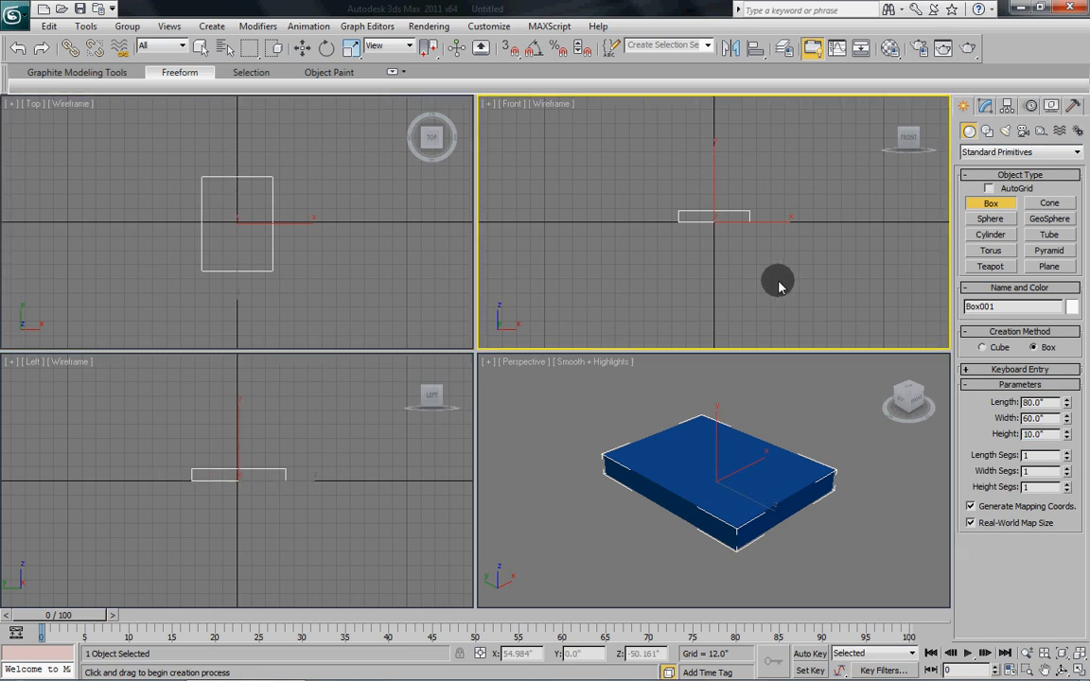
{"action": "scroll", "coordinate": [771, 294], "scroll_direction": "up", "scroll_amount": 2}
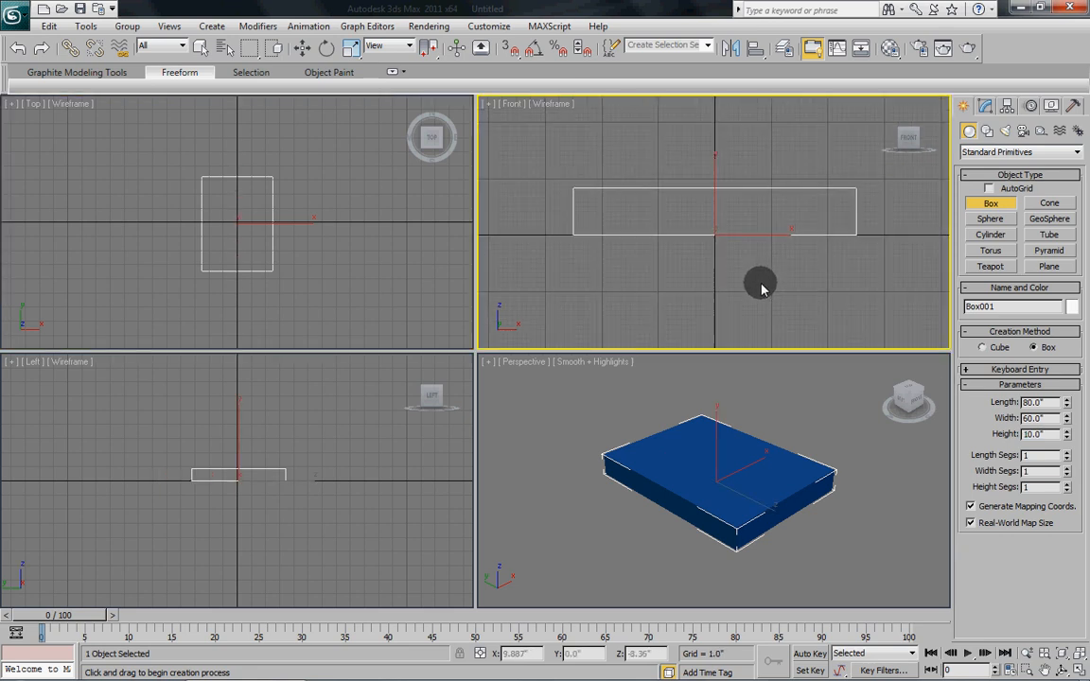
{"action": "scroll", "coordinate": [766, 301], "scroll_direction": "up", "scroll_amount": 2}
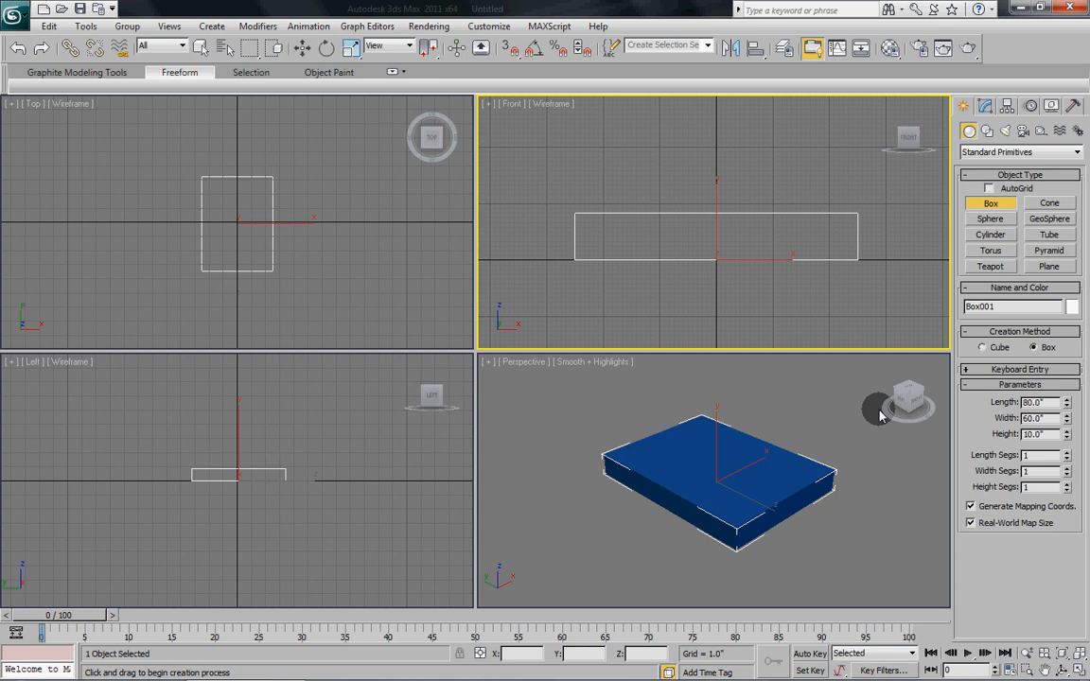
{"action": "left_click_drag", "start_coordinate": [1039, 457], "coordinate": [984, 459]}
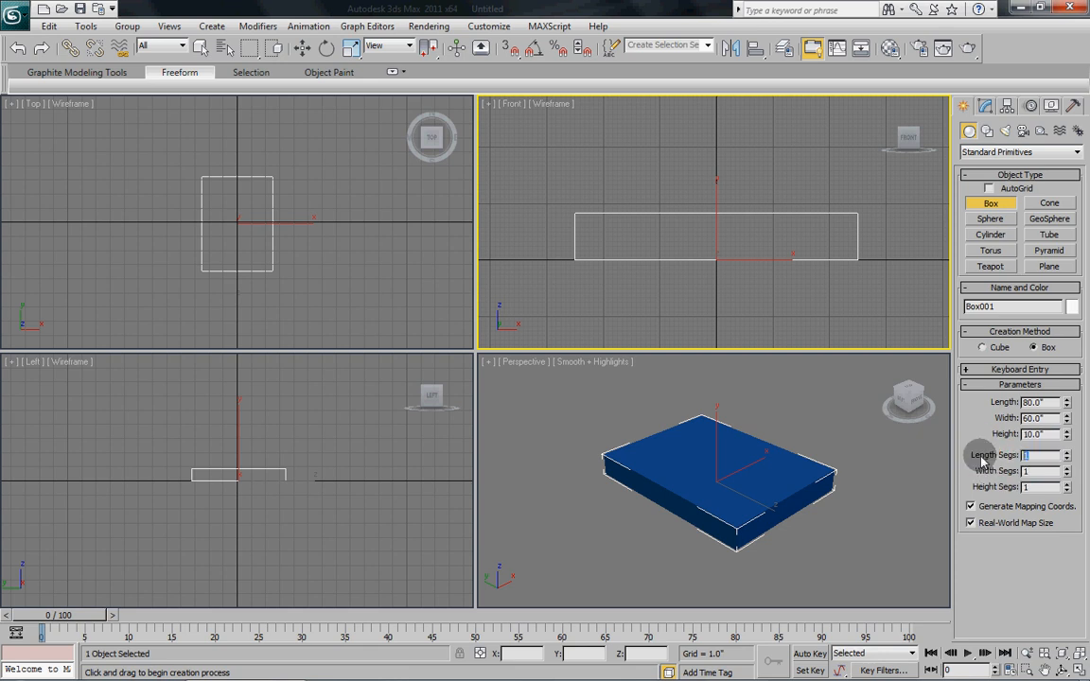
{"action": "type", "text": "20"}
{"action": "key", "text": "Tab"}
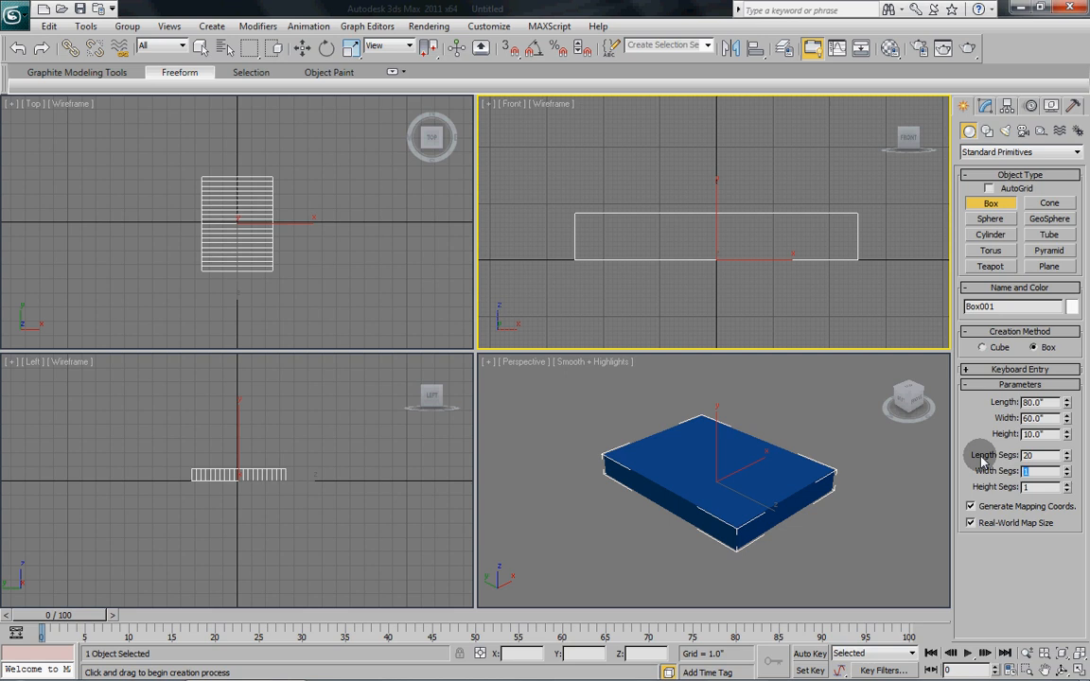
{"action": "key", "text": "Tab"}
{"action": "type", "text": "0"}
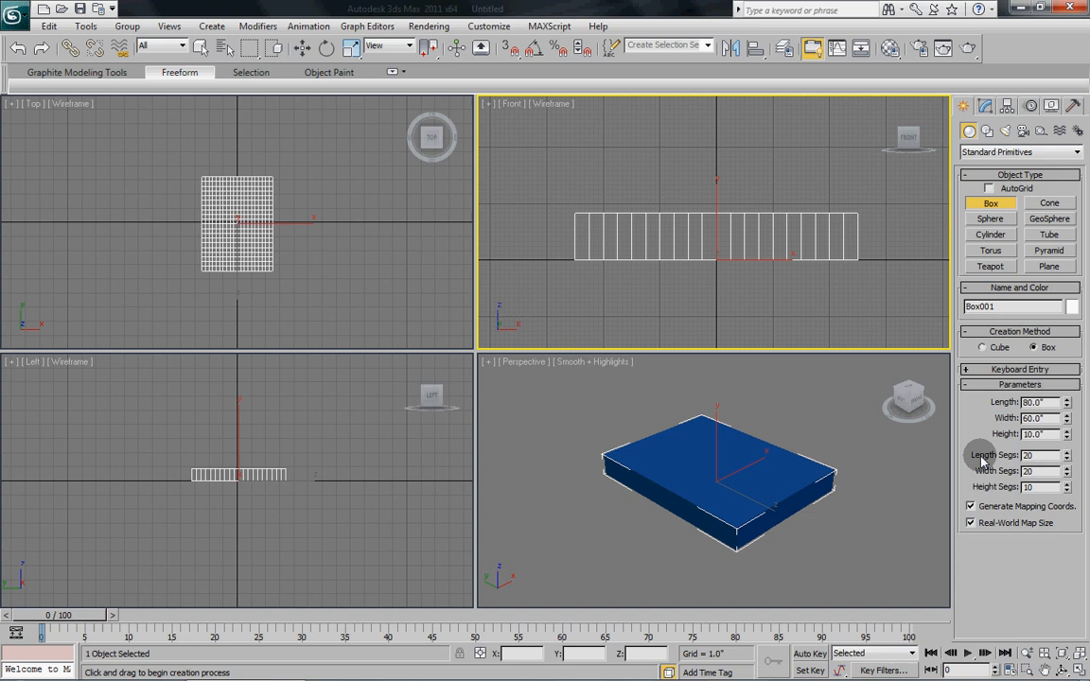
{"action": "key", "text": "Return"}
{"action": "mouse_move", "coordinate": [839, 285]}
{"action": "middle_mouse_down"}
{"action": "mouse_move", "coordinate": [811, 261]}
{"action": "mouse_move", "coordinate": [806, 282]}
{"action": "mouse_move", "coordinate": [891, 189]}
{"action": "middle_mouse_up"}
{"action": "key", "text": "alt+w"}
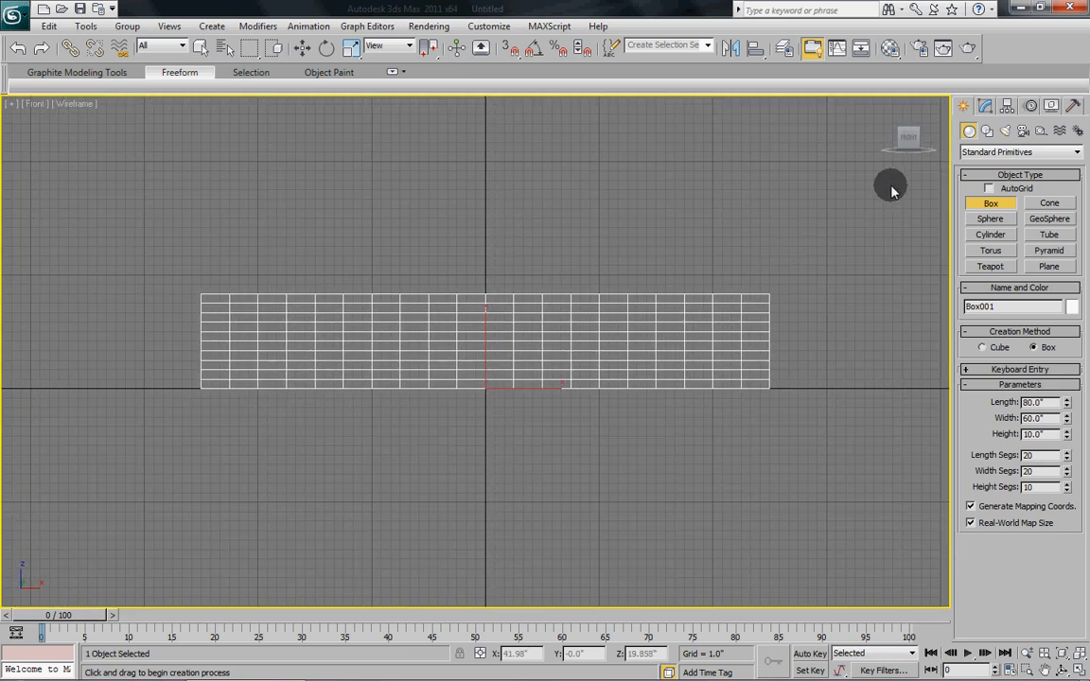
Add a Relax modifier to the box from the Modify panel's modifier list
{"action": "left_click", "coordinate": [985, 105]}
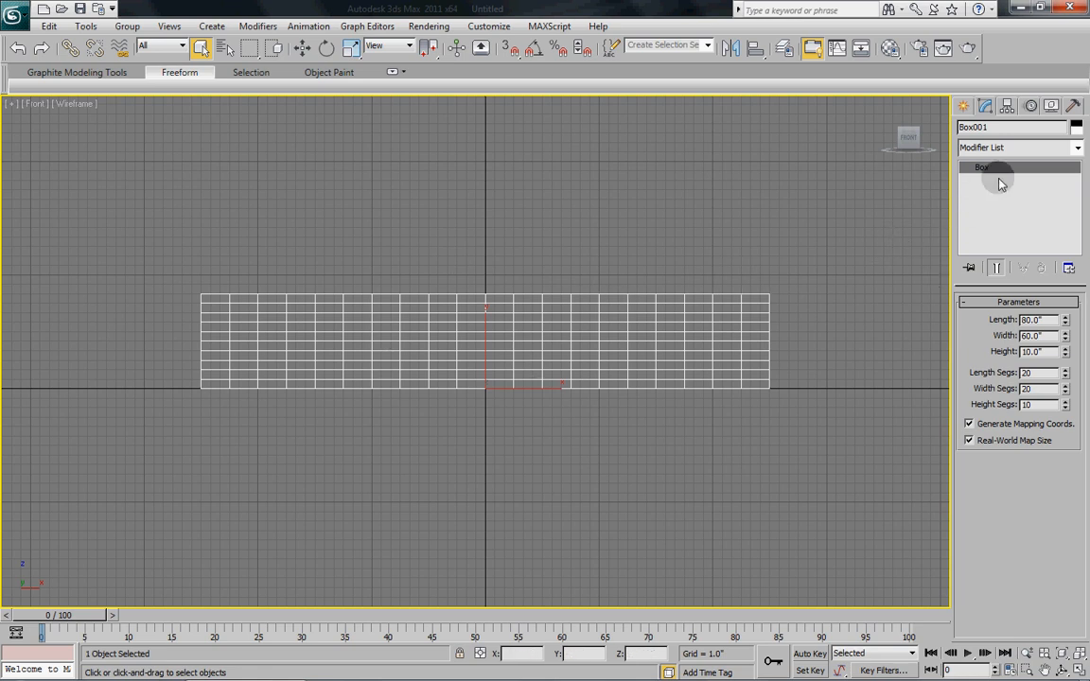
{"action": "left_click", "coordinate": [1024, 149]}
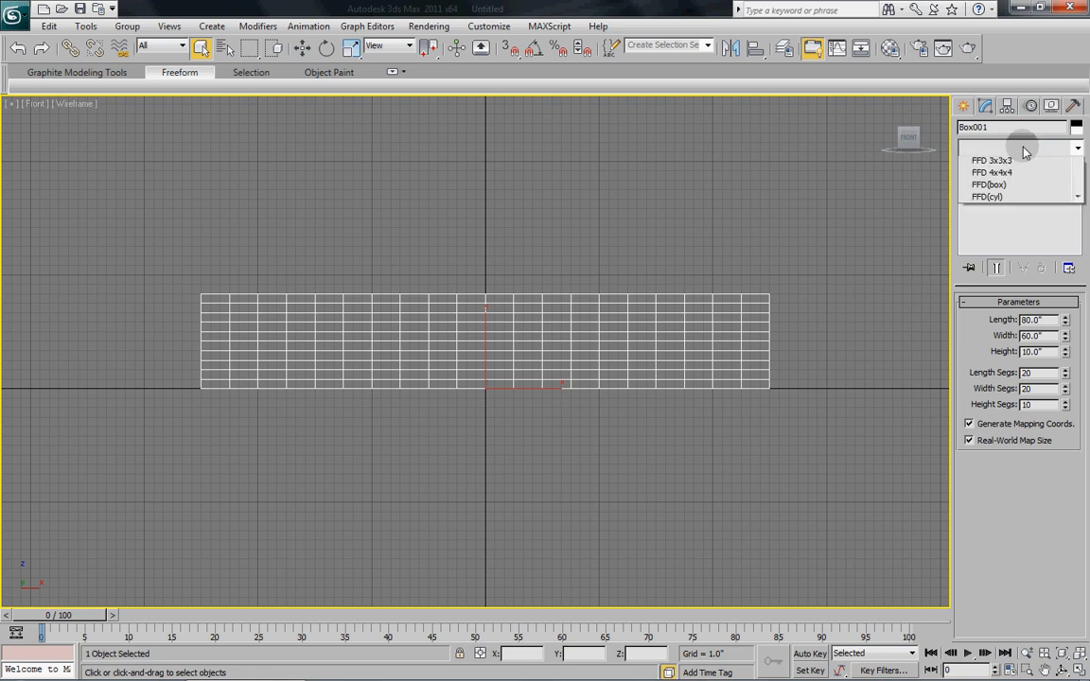
{"action": "key", "text": "r"}
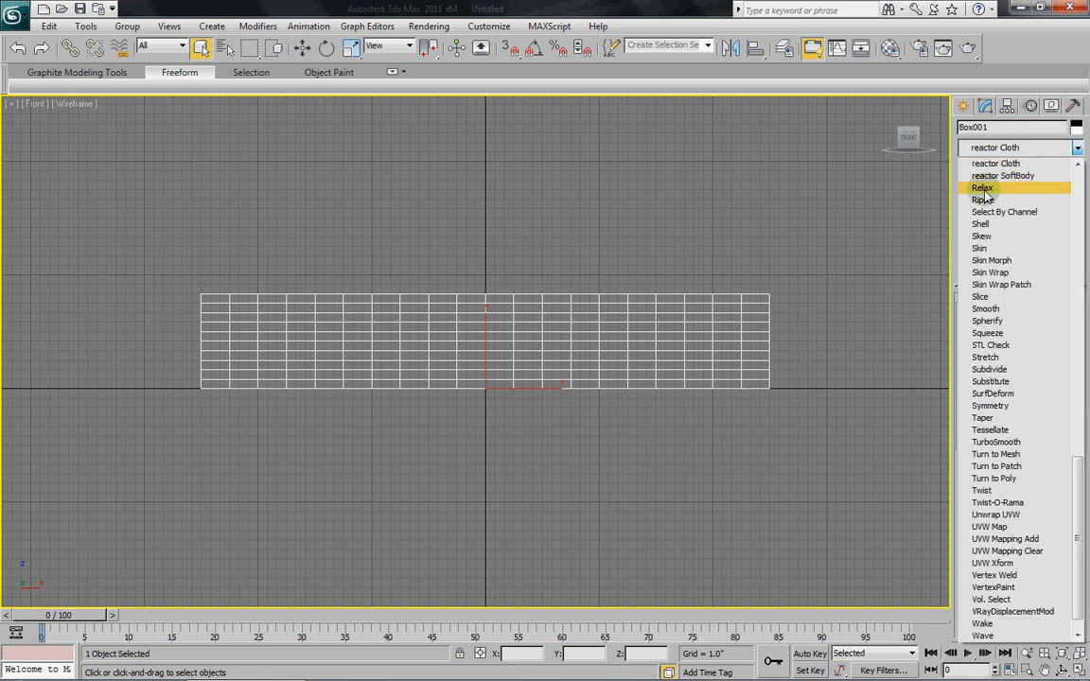
{"action": "left_click", "coordinate": [987, 189]}
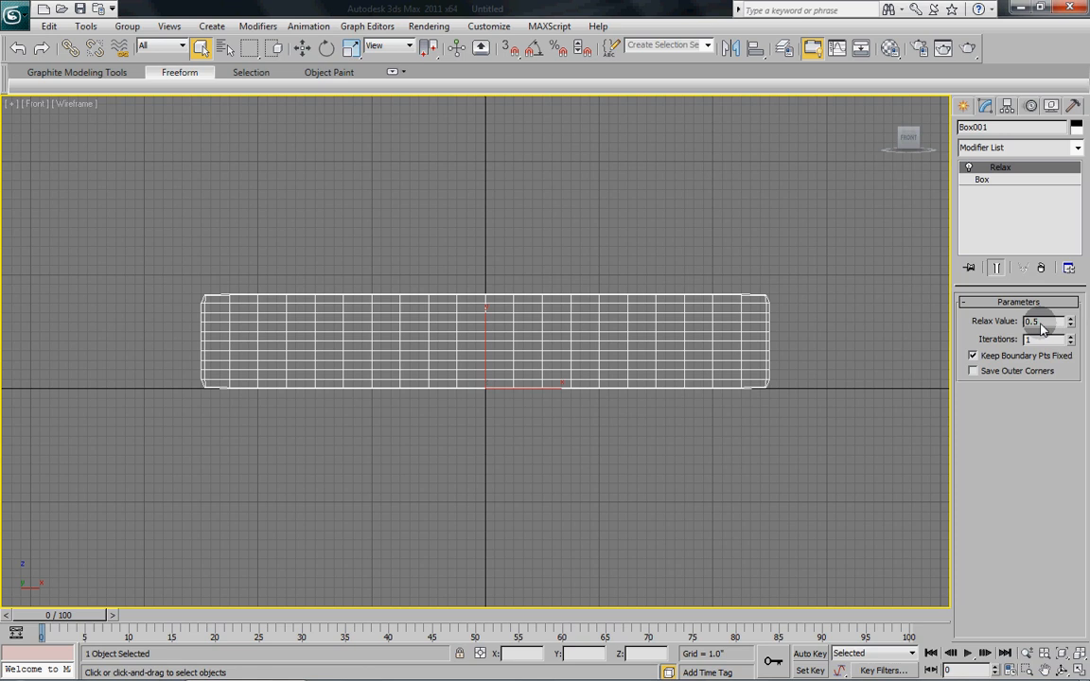
Set Relax Value 1.0 and Iterations 5 to round the box, then restore four views
{"action": "left_click_drag", "start_coordinate": [1046, 322], "coordinate": [980, 324]}
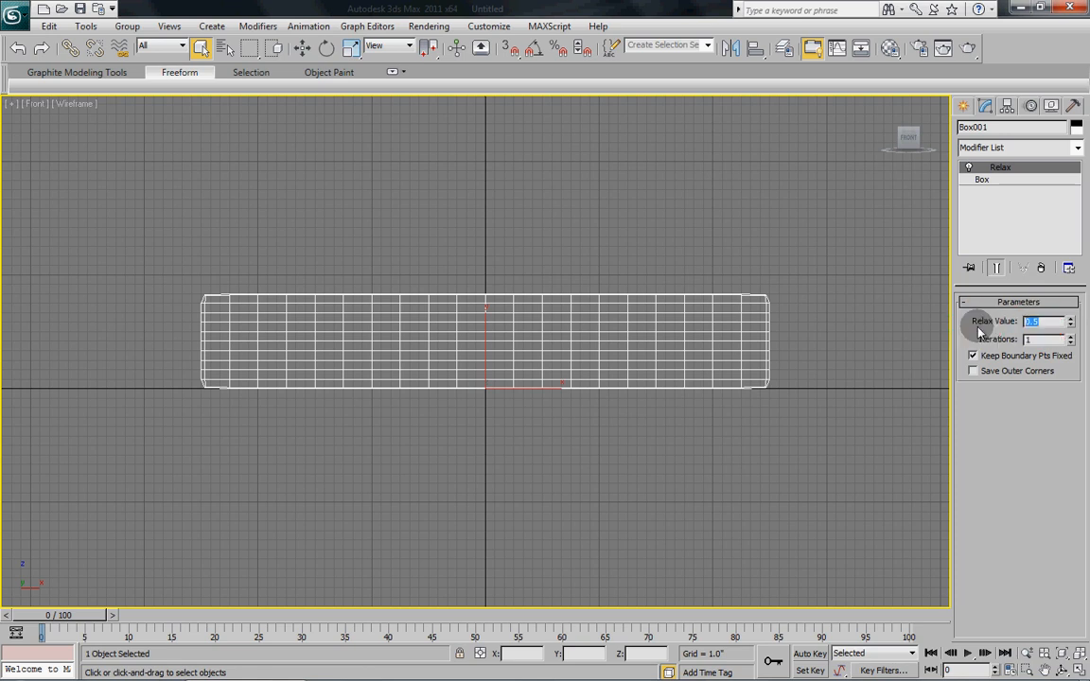
{"action": "type", "text": "1"}
{"action": "key", "text": "Return"}
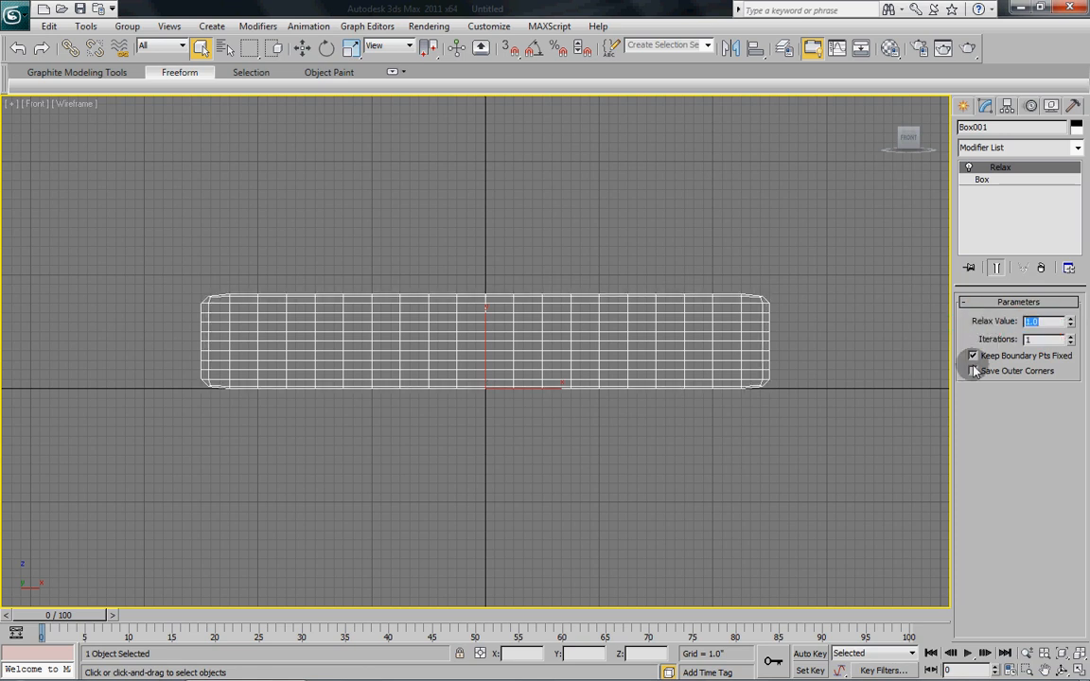
{"action": "left_click_drag", "start_coordinate": [1039, 340], "coordinate": [986, 333]}
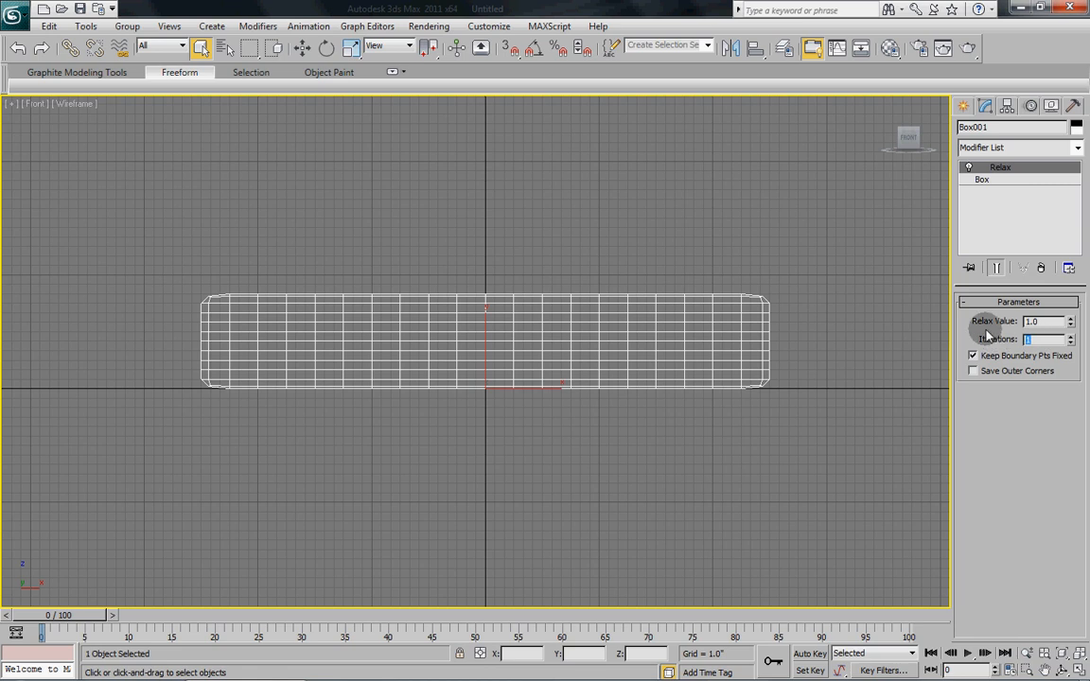
{"action": "type", "text": "5"}
{"action": "key", "text": "Return"}
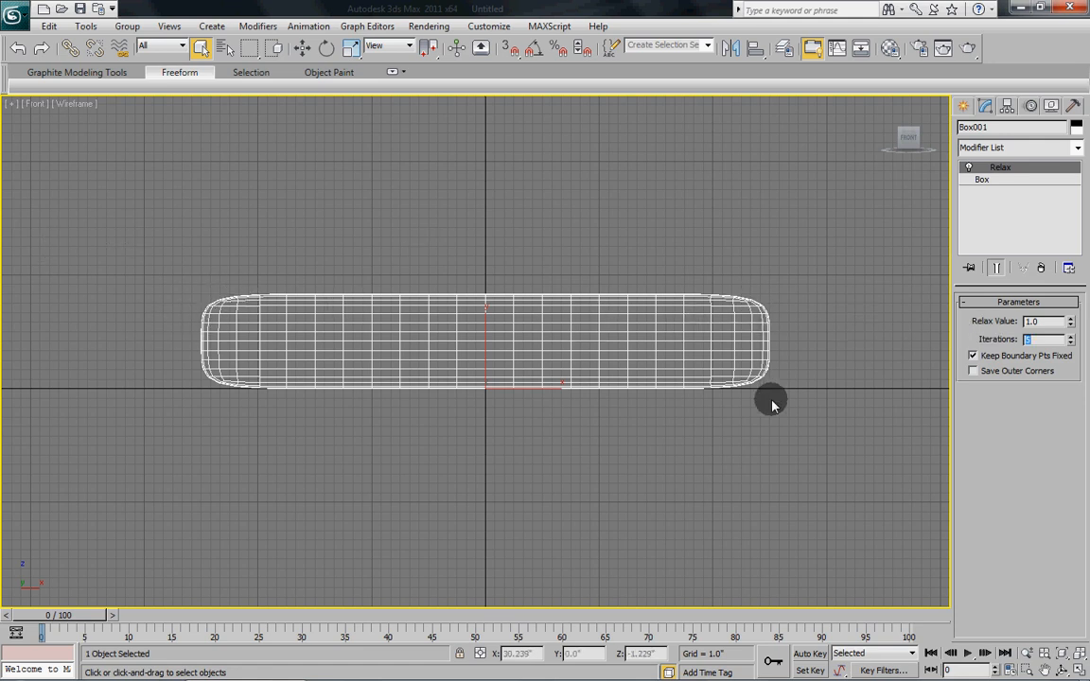
{"action": "key", "text": "alt+w"}
Maximize the Perspective view and orbit around the rounded box to inspect it
{"action": "left_click", "coordinate": [700, 506]}
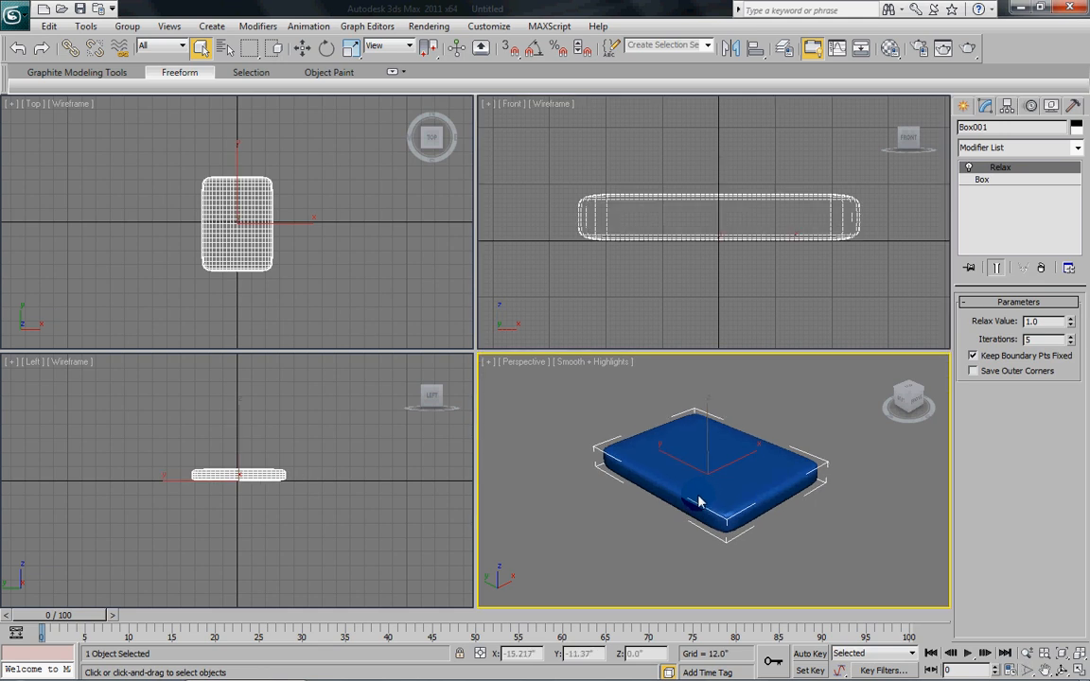
{"action": "key", "text": "alt+w"}
{"action": "scroll", "coordinate": [511, 418], "scroll_direction": "up", "scroll_amount": 2}
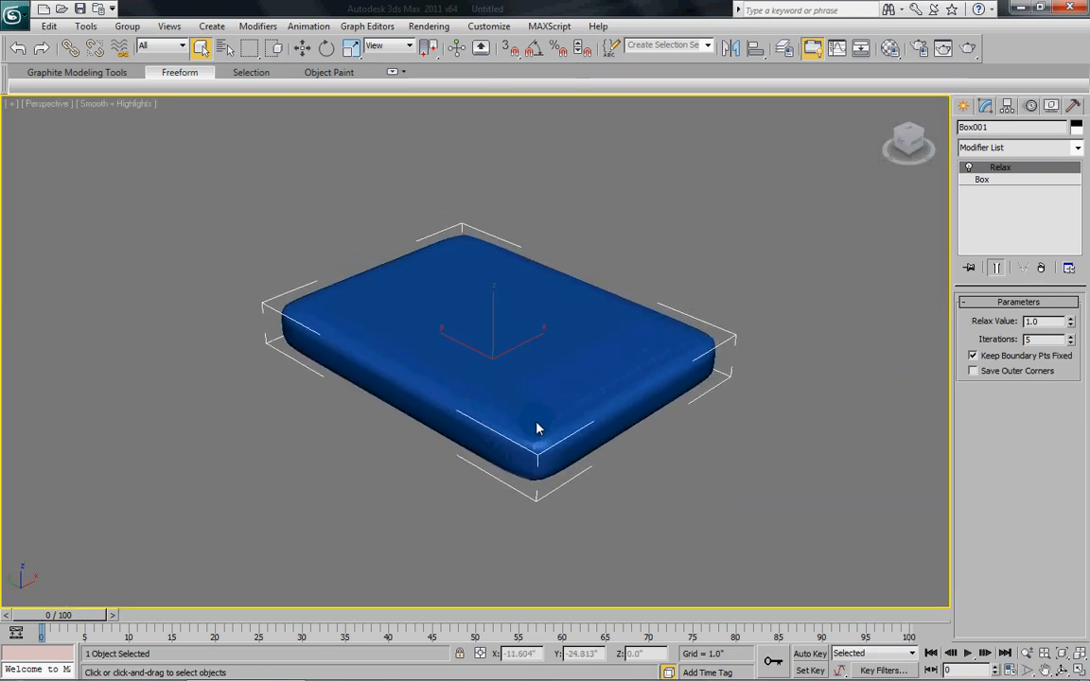
{"action": "key", "text": "ctrl+r"}
{"action": "mouse_move", "coordinate": [511, 426]}
{"action": "left_mouse_down"}
{"action": "mouse_move", "coordinate": [533, 450]}
{"action": "mouse_move", "coordinate": [487, 430]}
{"action": "left_mouse_up"}
{"action": "right_click", "coordinate": [501, 426]}
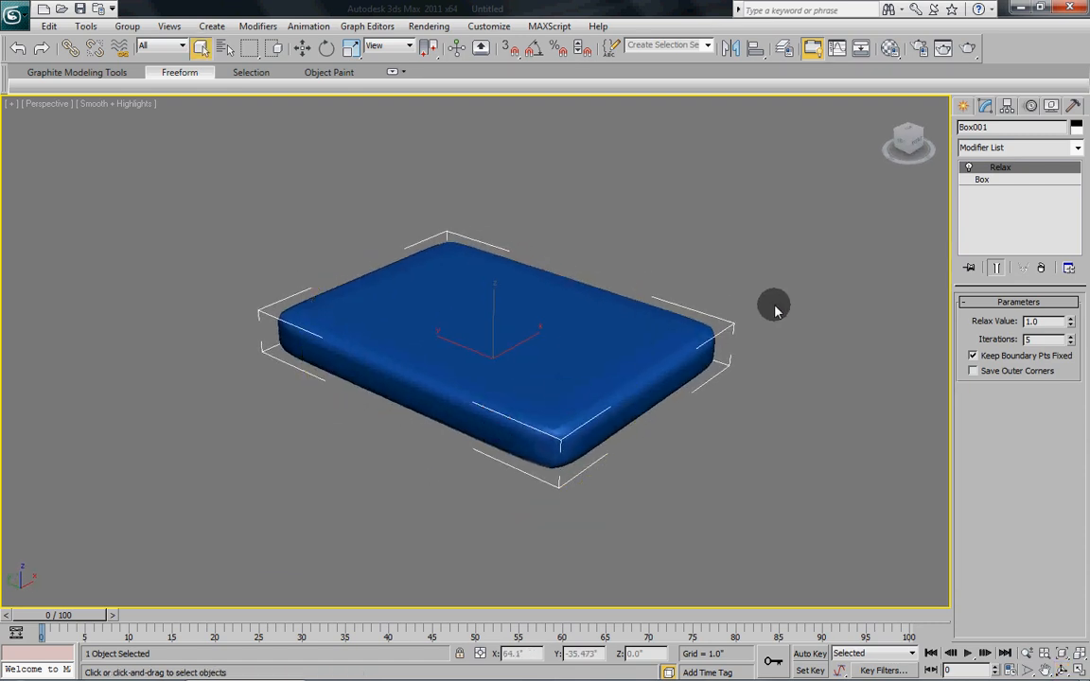
{"action": "scroll", "coordinate": [583, 328], "scroll_direction": "up", "scroll_amount": 1}
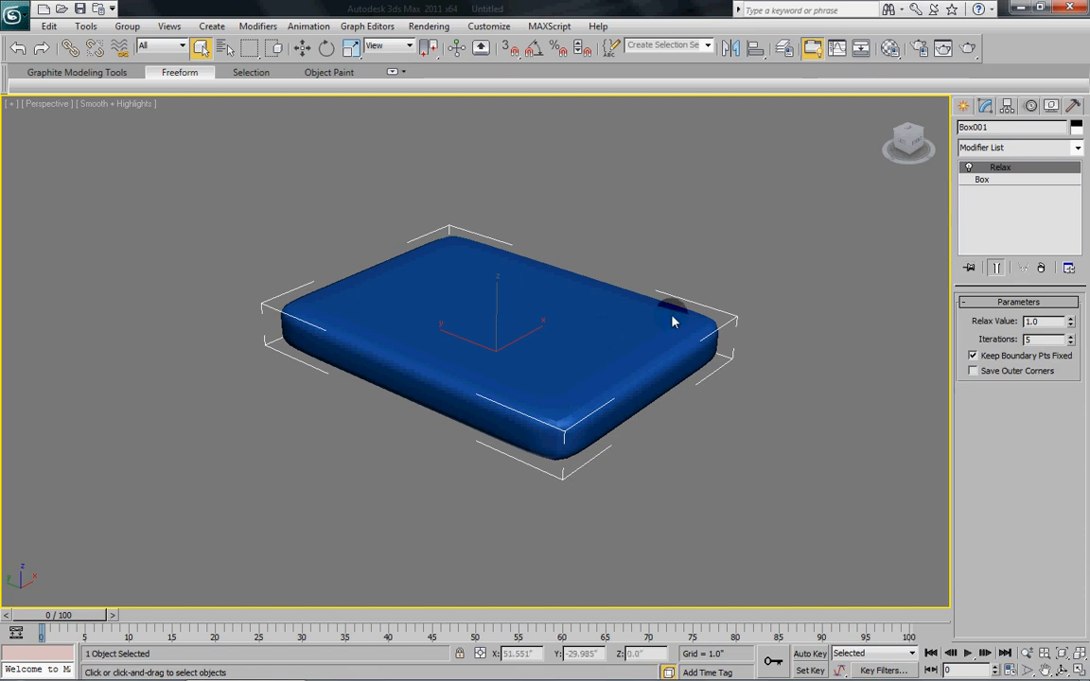
Collapse the box's whole modifier stack and convert it to an Editable Poly
{"action": "right_click", "coordinate": [989, 170]}
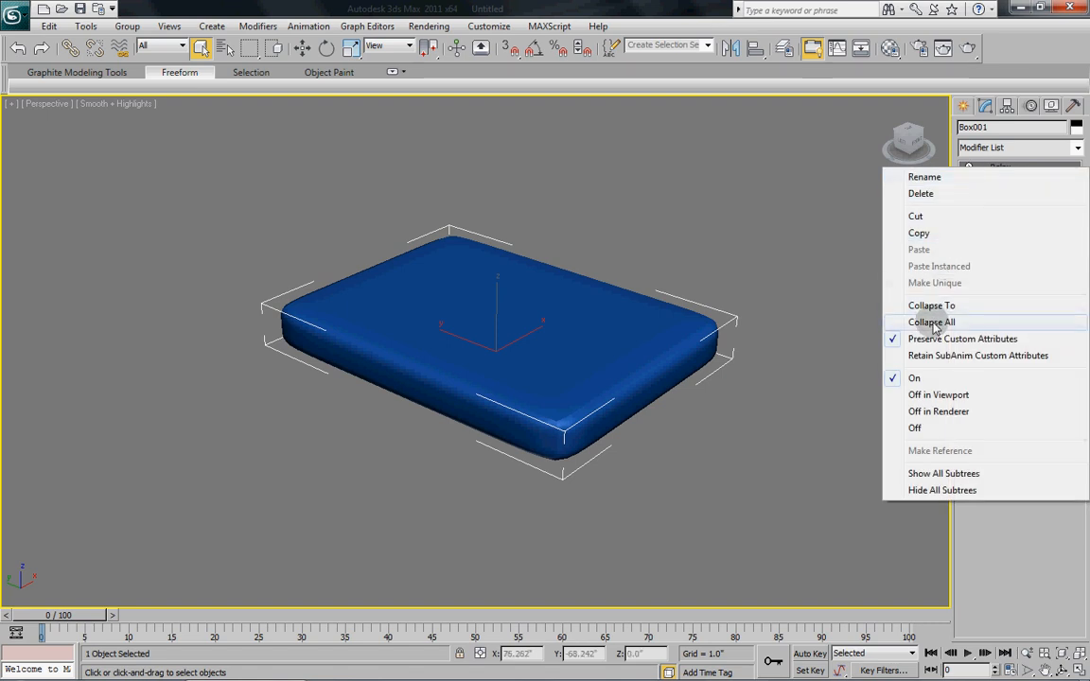
{"action": "left_click", "coordinate": [932, 322]}
{"action": "left_click", "coordinate": [615, 393]}
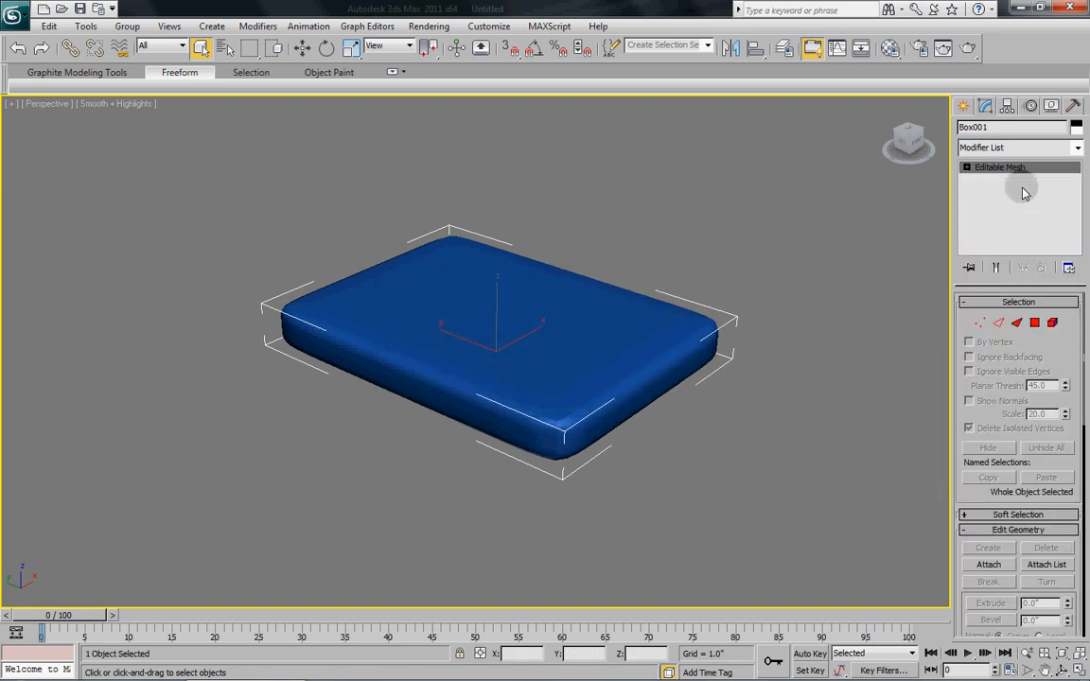
{"action": "right_click", "coordinate": [981, 169]}
{"action": "left_click", "coordinate": [1002, 282]}
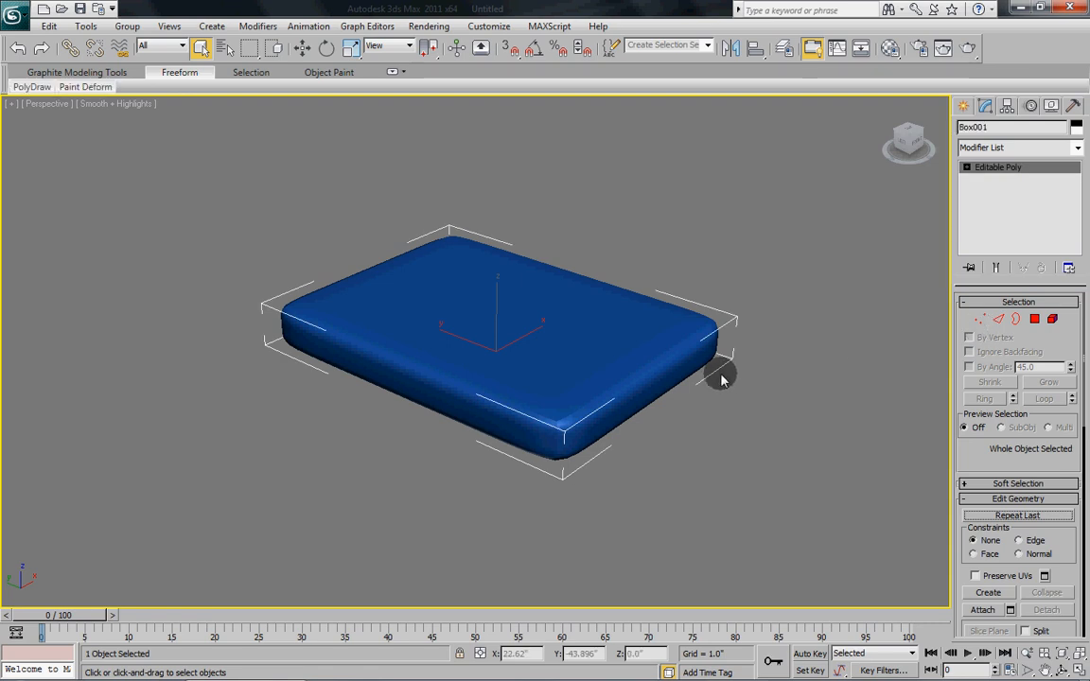
{"action": "scroll", "coordinate": [653, 336], "scroll_direction": "up", "scroll_amount": 1}
{"action": "scroll", "coordinate": [653, 326], "scroll_direction": "up", "scroll_amount": 1}
{"action": "middle_click_drag", "start_coordinate": [719, 364], "coordinate": [697, 358]}
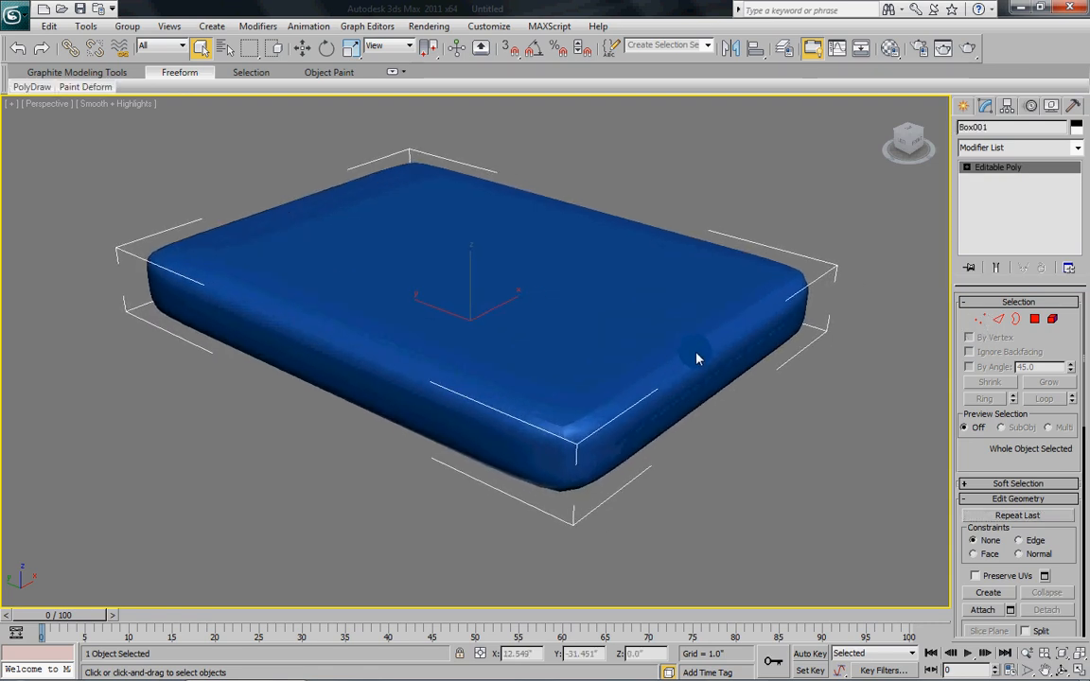
Show edged faces, enter Edge mode and loop-select the full top ridge edge ring
{"action": "key", "text": "F4"}
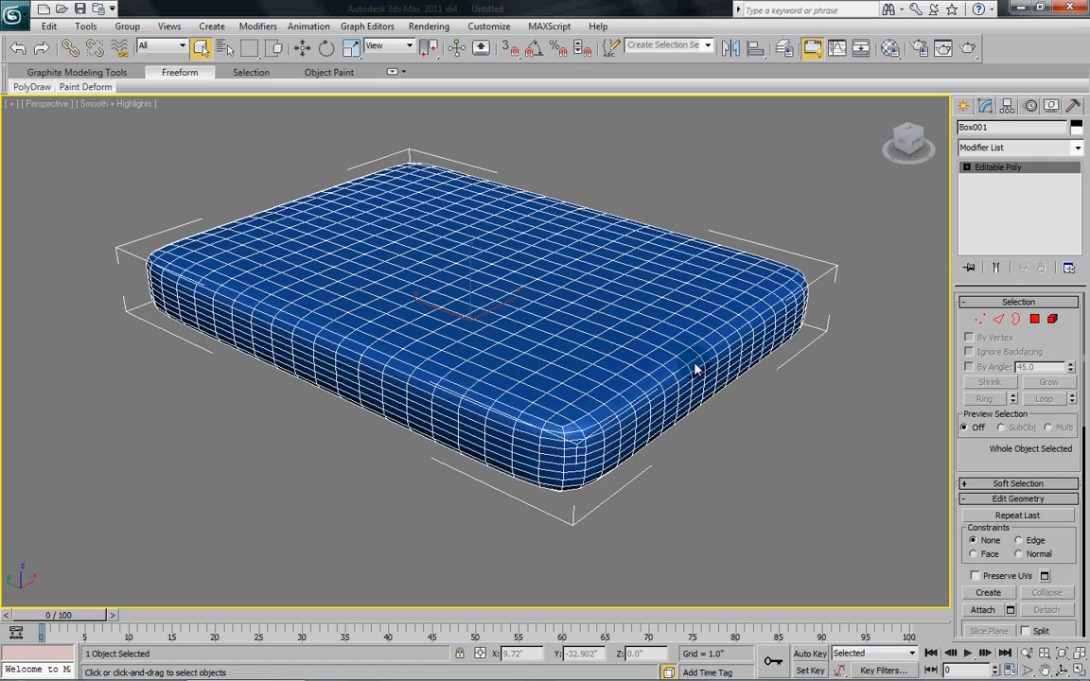
{"action": "middle_click_drag", "start_coordinate": [698, 369], "coordinate": [692, 365]}
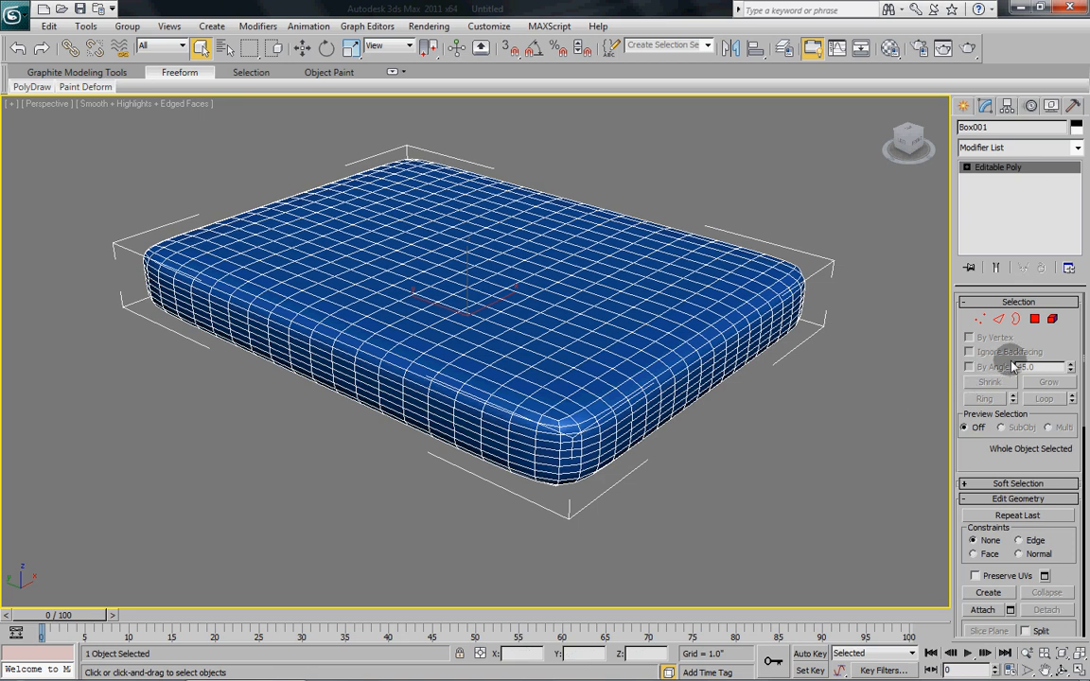
{"action": "left_click", "coordinate": [980, 320]}
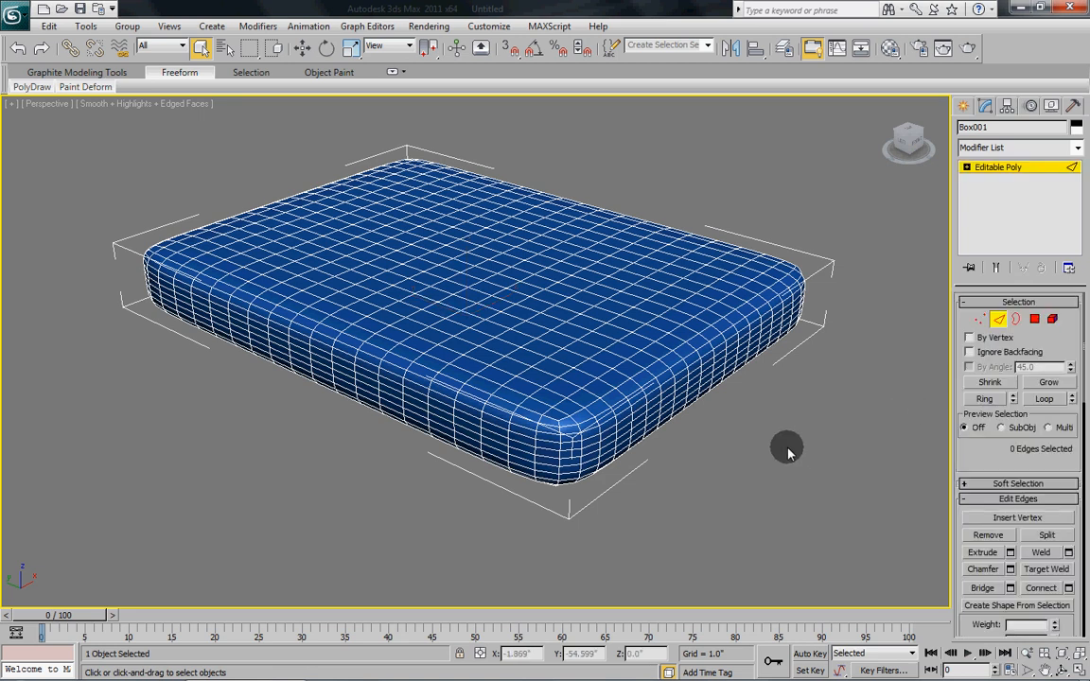
{"action": "middle_click_drag", "start_coordinate": [605, 425], "coordinate": [616, 414], "text": "alt"}
{"action": "scroll", "coordinate": [616, 414], "scroll_direction": "up", "scroll_amount": 1}
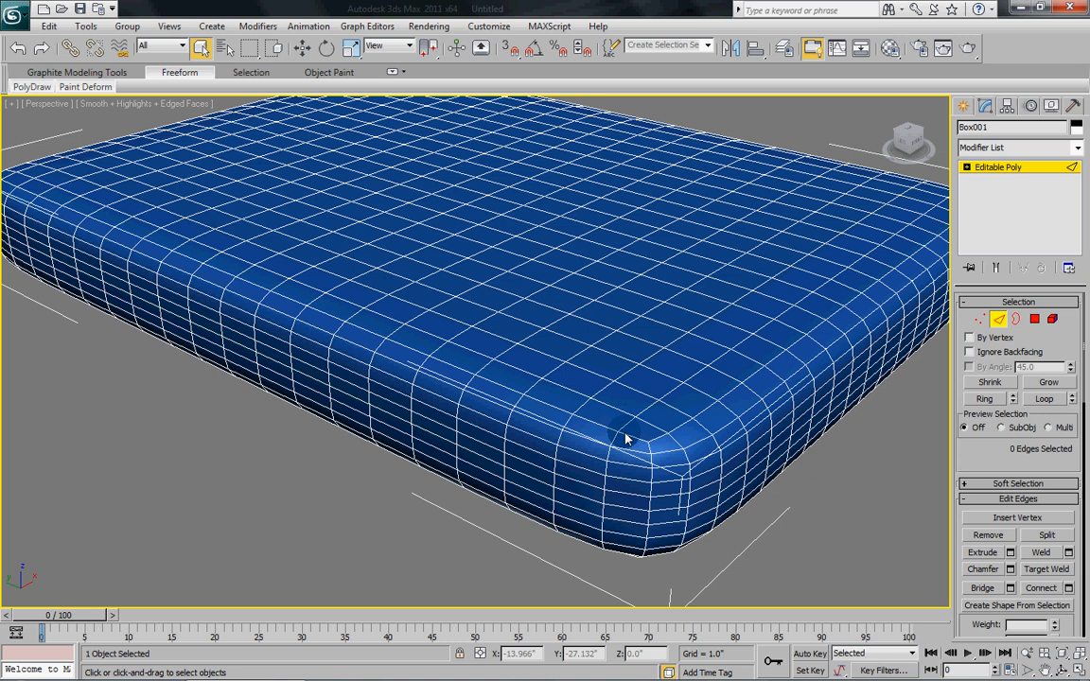
{"action": "scroll", "coordinate": [587, 397], "scroll_direction": "up", "scroll_amount": 1}
{"action": "scroll", "coordinate": [568, 388], "scroll_direction": "up", "scroll_amount": 2}
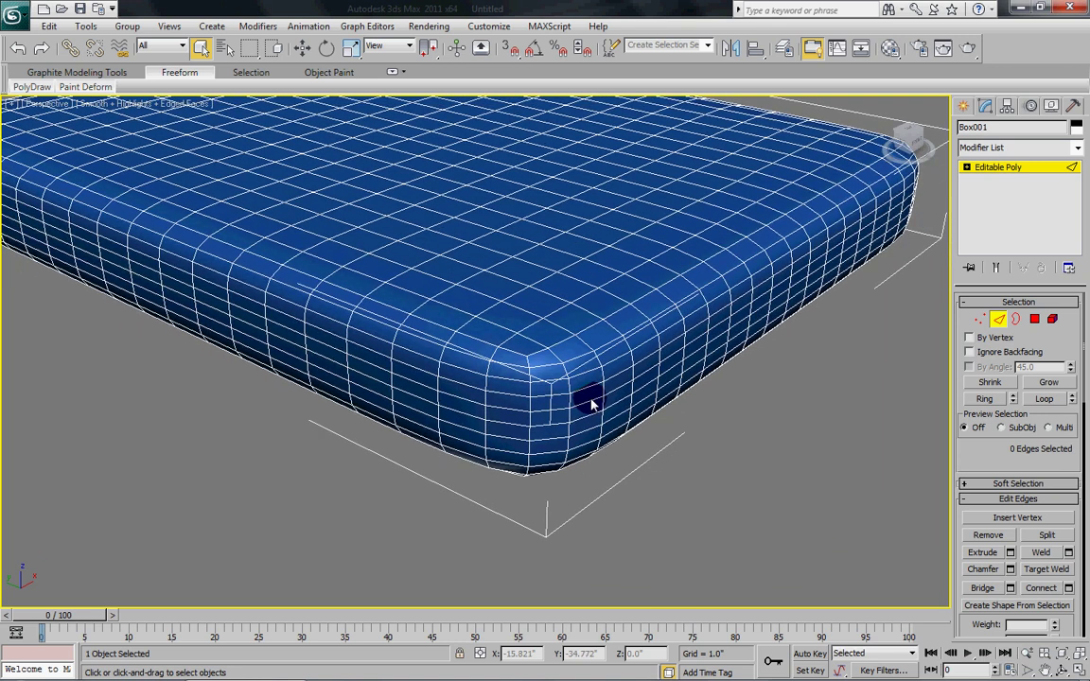
{"action": "left_click", "coordinate": [549, 367]}
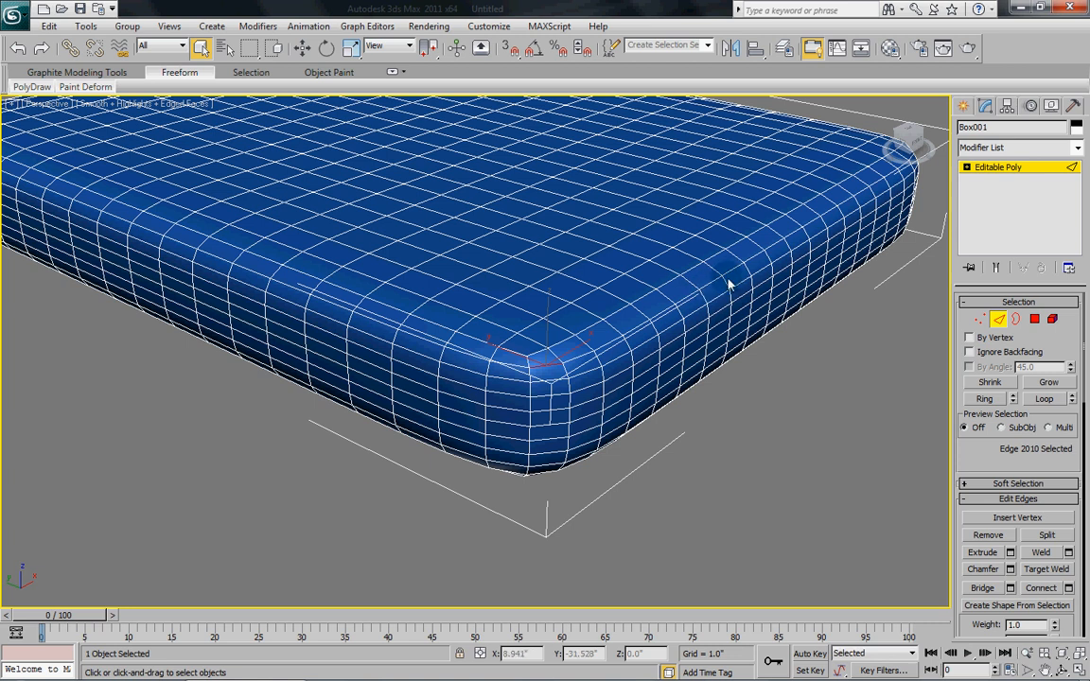
{"action": "left_click", "coordinate": [1045, 401]}
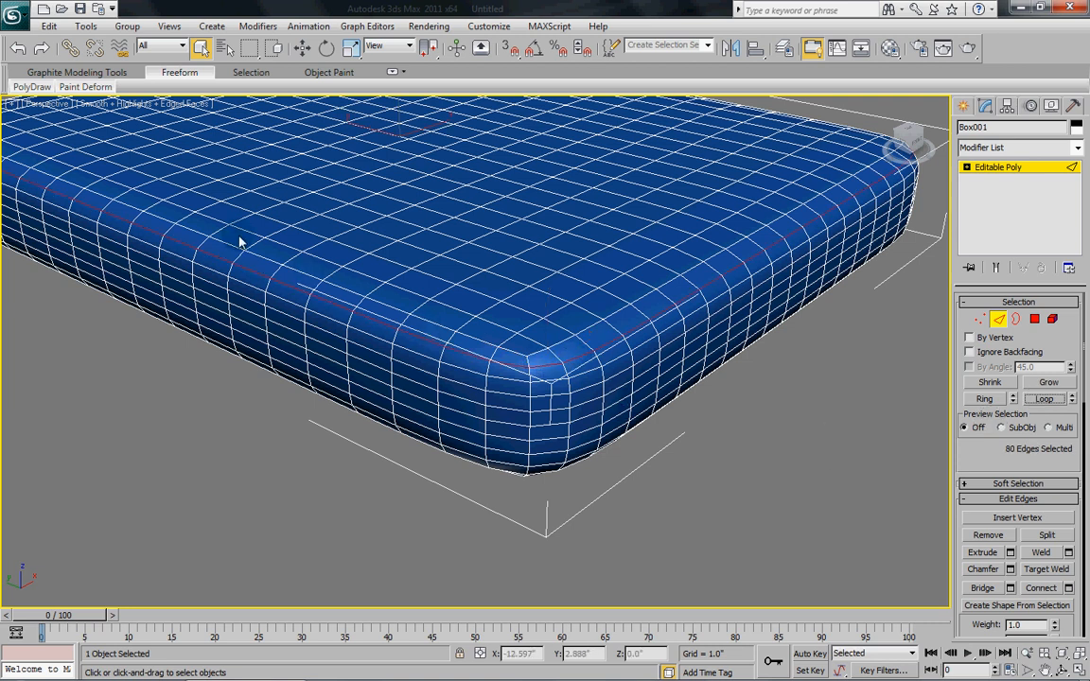
Add the bottom ridge edge and extend it to a full loop, giving 160 selected edges
{"action": "left_click", "coordinate": [549, 471], "text": "ctrl"}
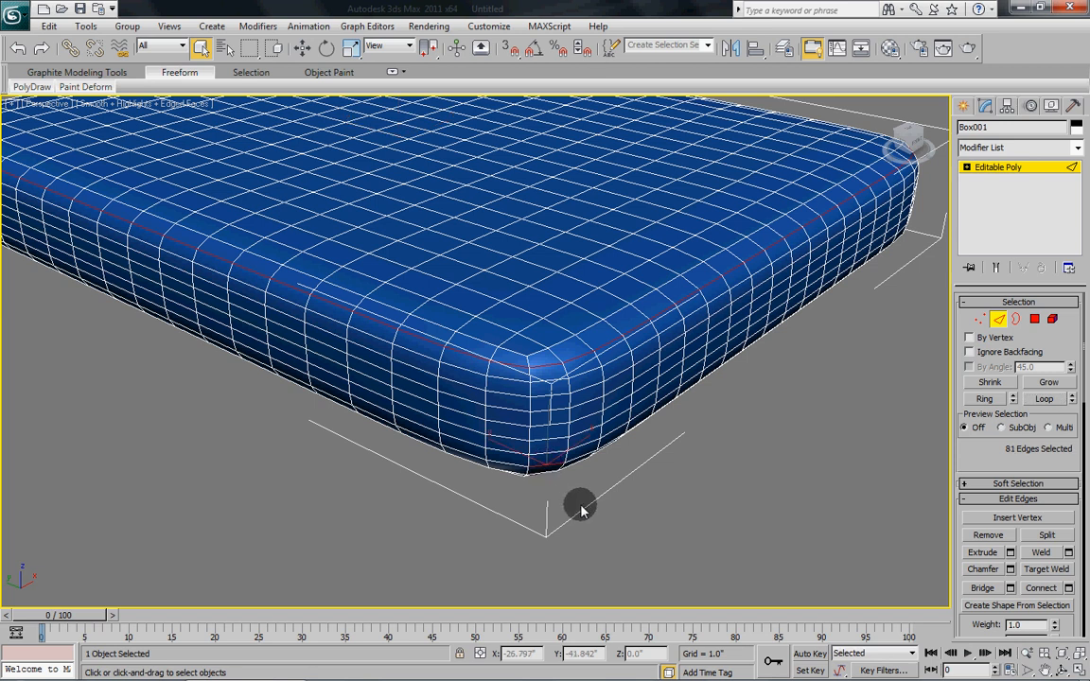
{"action": "left_click", "coordinate": [1048, 400]}
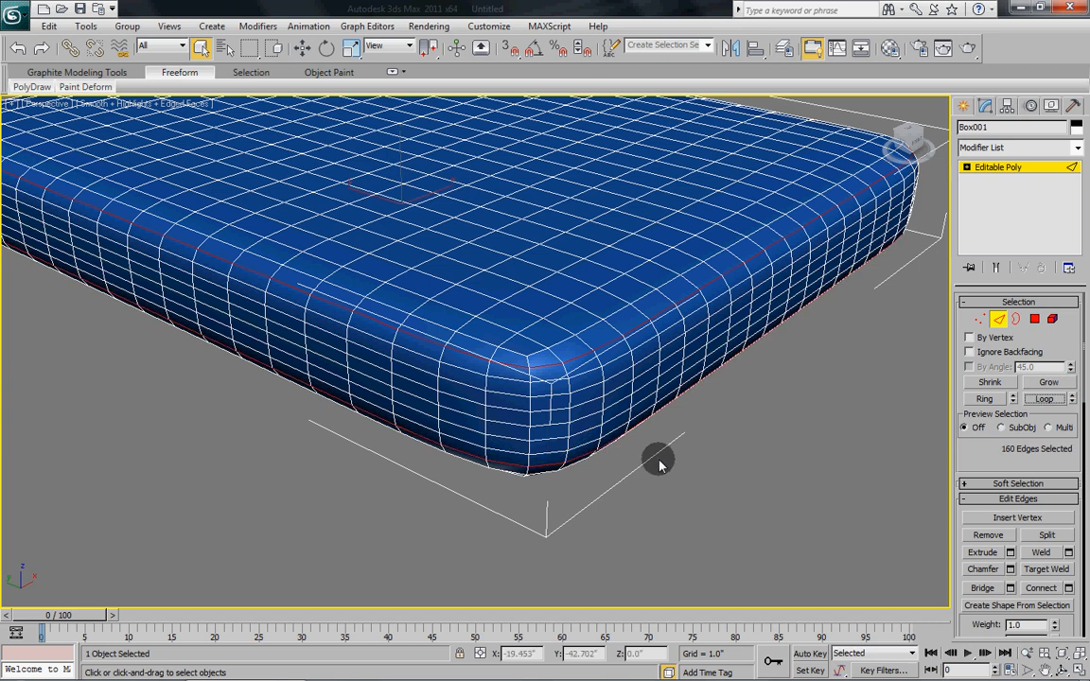
{"action": "scroll", "coordinate": [571, 397], "scroll_direction": "down", "scroll_amount": 2}
{"action": "key", "text": "ctrl+r"}
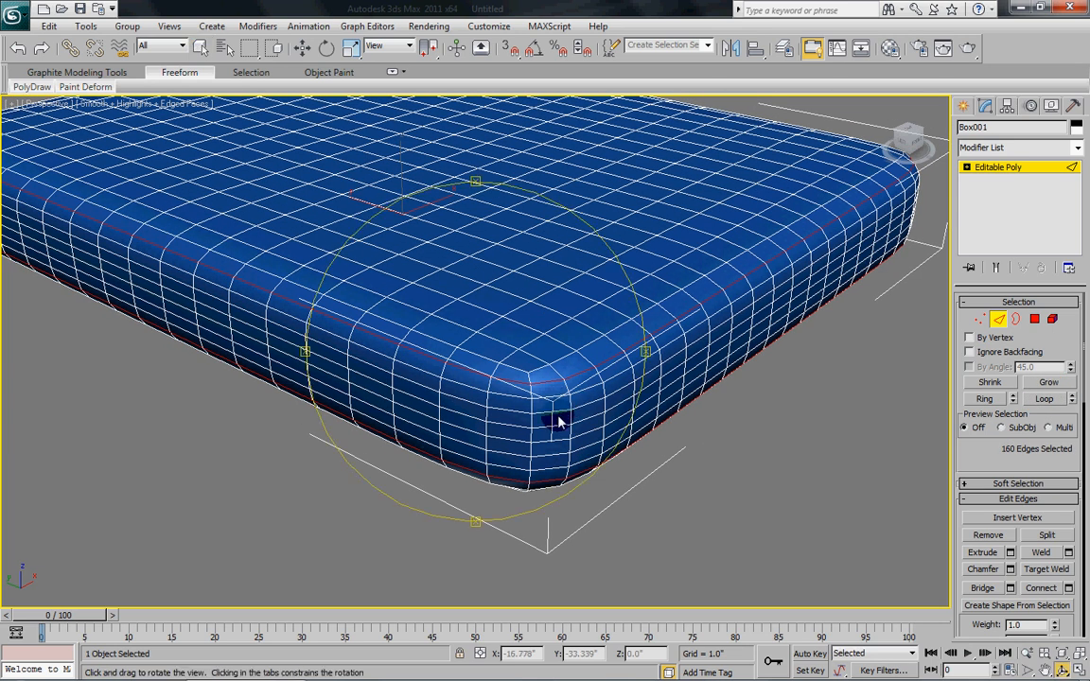
{"action": "mouse_move", "coordinate": [502, 369]}
{"action": "left_mouse_down"}
{"action": "mouse_move", "coordinate": [511, 400]}
{"action": "mouse_move", "coordinate": [698, 392]}
{"action": "mouse_move", "coordinate": [873, 416]}
{"action": "left_mouse_up"}
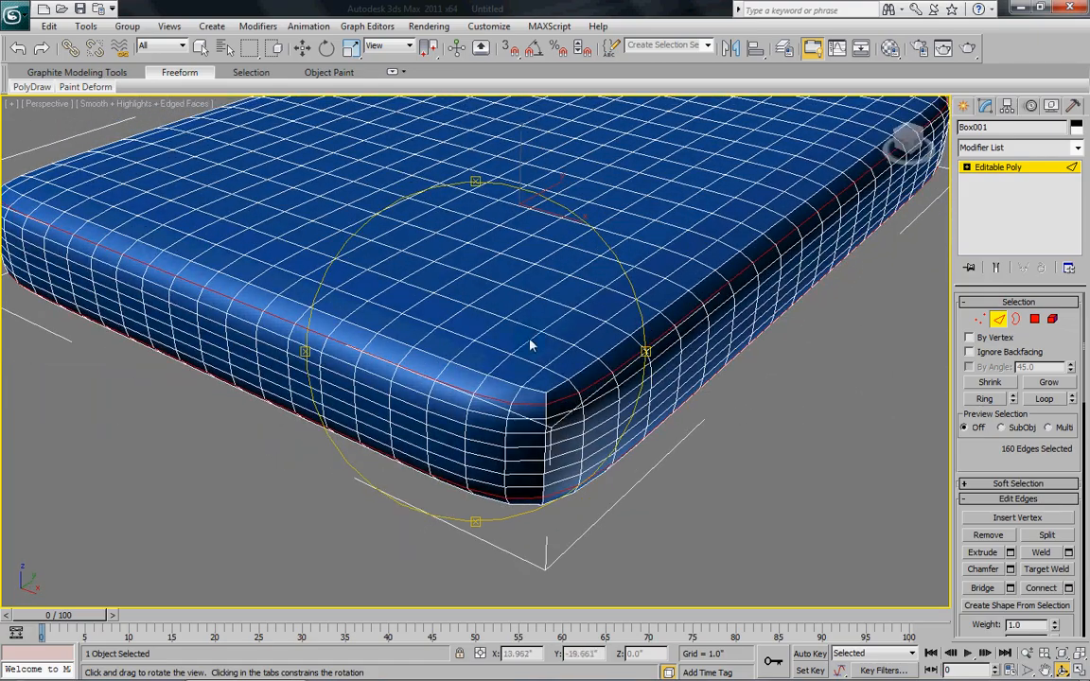
{"action": "left_click_drag", "start_coordinate": [483, 350], "coordinate": [514, 383]}
{"action": "right_click", "coordinate": [514, 383]}
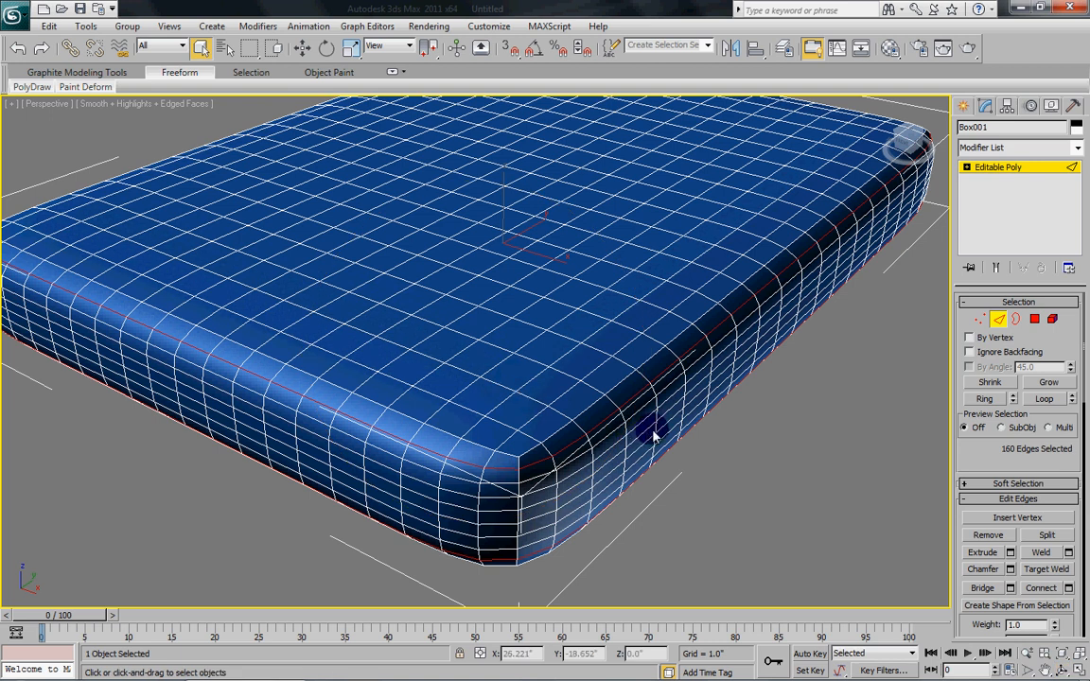
{"action": "scroll", "coordinate": [1006, 466], "scroll_direction": "down", "scroll_amount": 3}
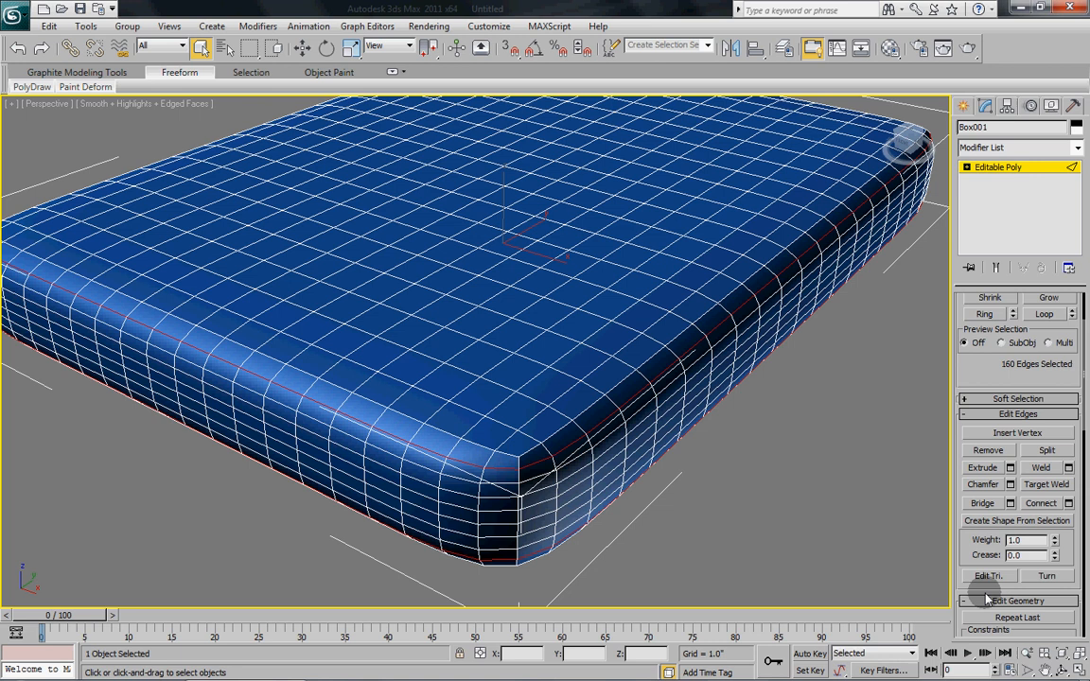
{"action": "scroll", "coordinate": [1026, 378], "scroll_direction": "down", "scroll_amount": 4}
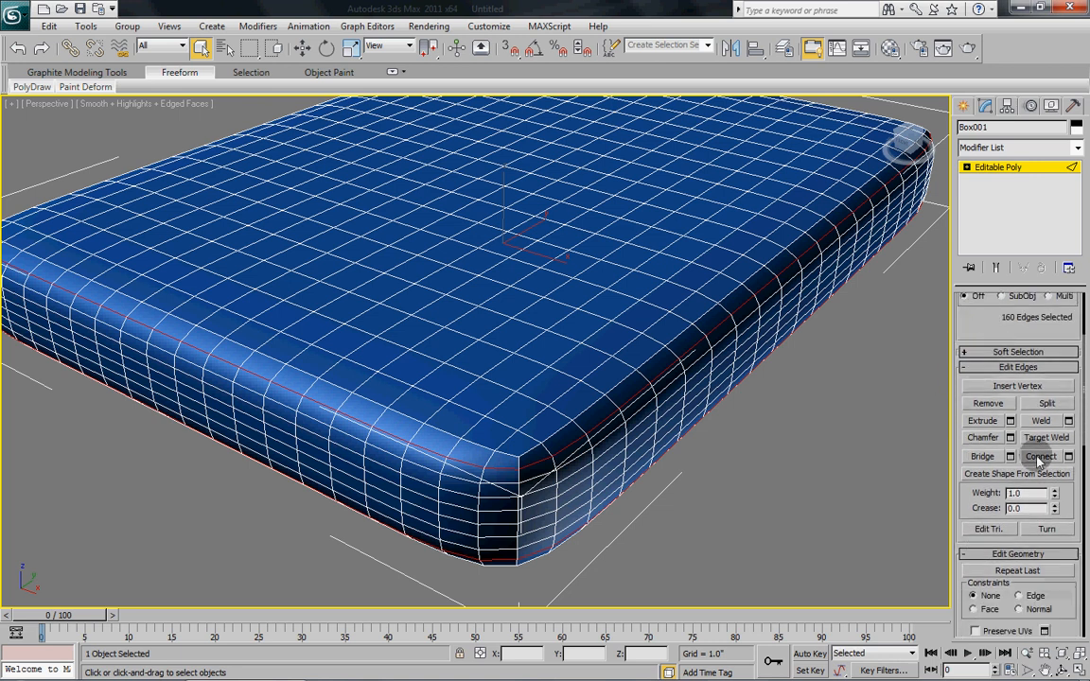
{"action": "scroll", "coordinate": [1049, 502], "scroll_direction": "down", "scroll_amount": 4}
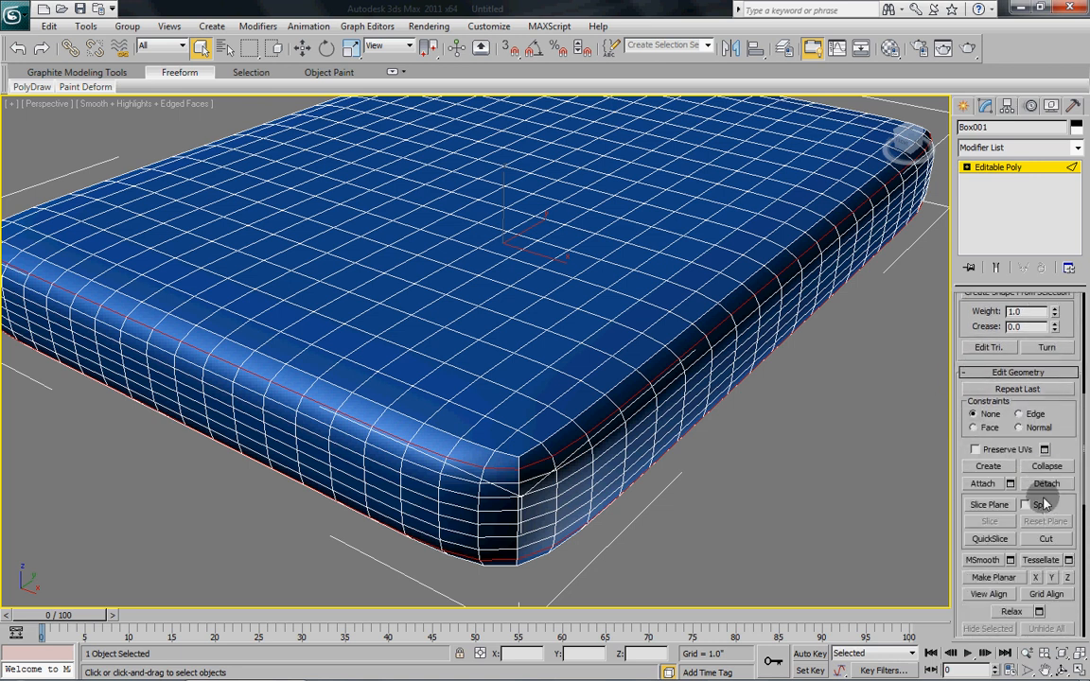
{"action": "scroll", "coordinate": [1045, 497], "scroll_direction": "up", "scroll_amount": 2}
{"action": "scroll", "coordinate": [1046, 501], "scroll_direction": "up", "scroll_amount": 2}
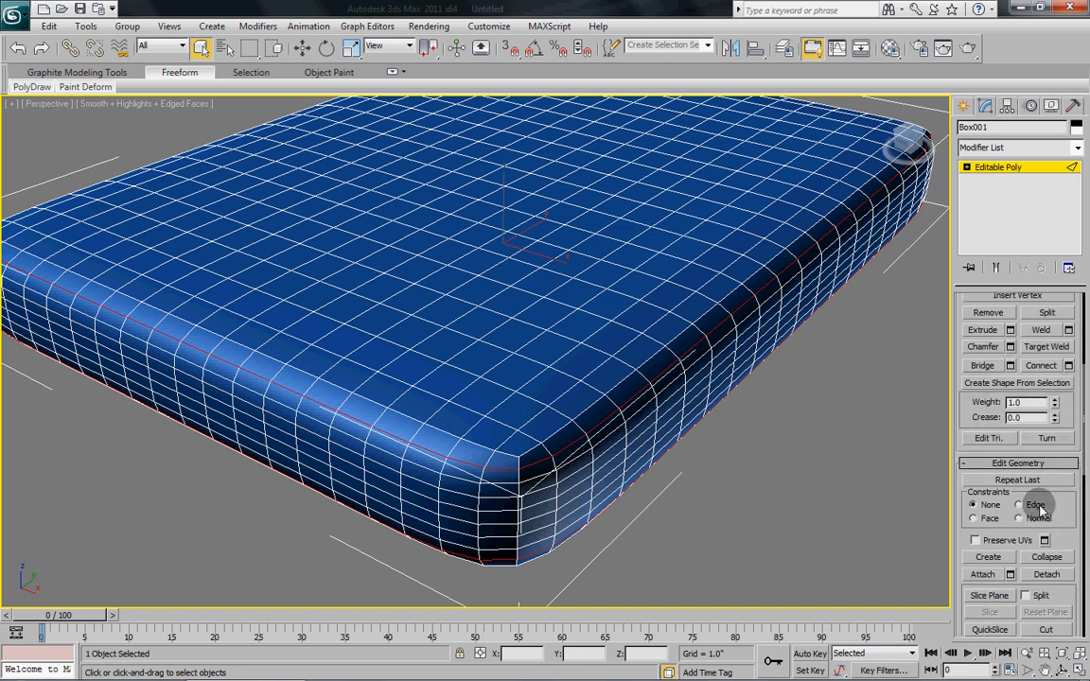
{"action": "scroll", "coordinate": [1046, 506], "scroll_direction": "up", "scroll_amount": 2}
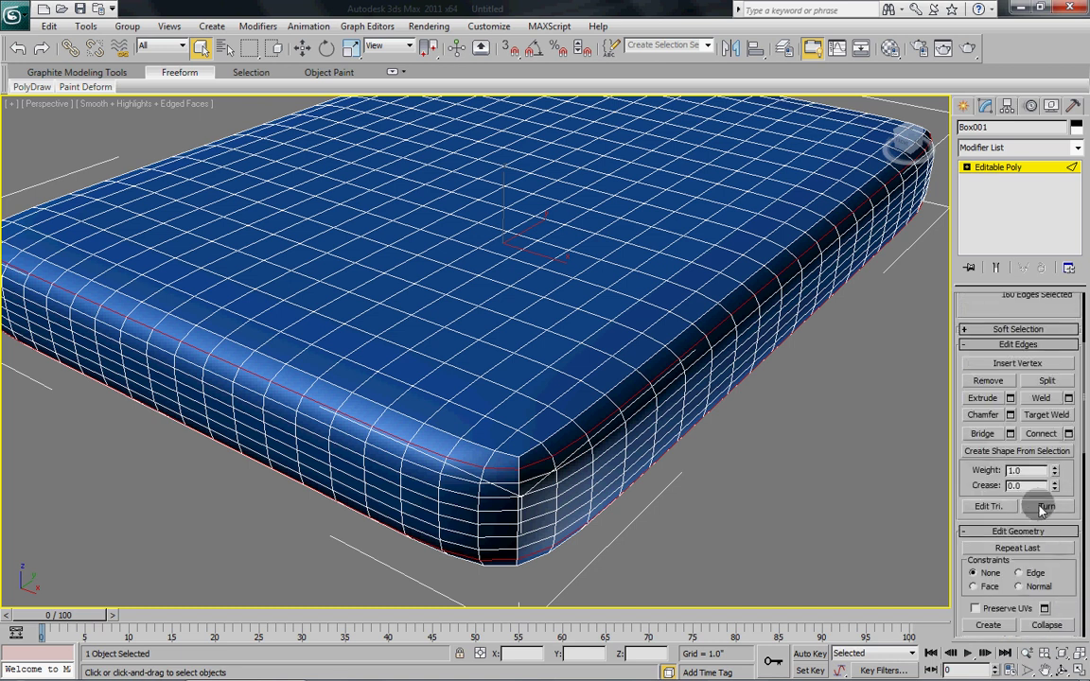
Create a smooth shape named Ridge from the selected loops and return to object level
{"action": "left_click", "coordinate": [1018, 451]}
{"action": "type", "text": "Ridge"}
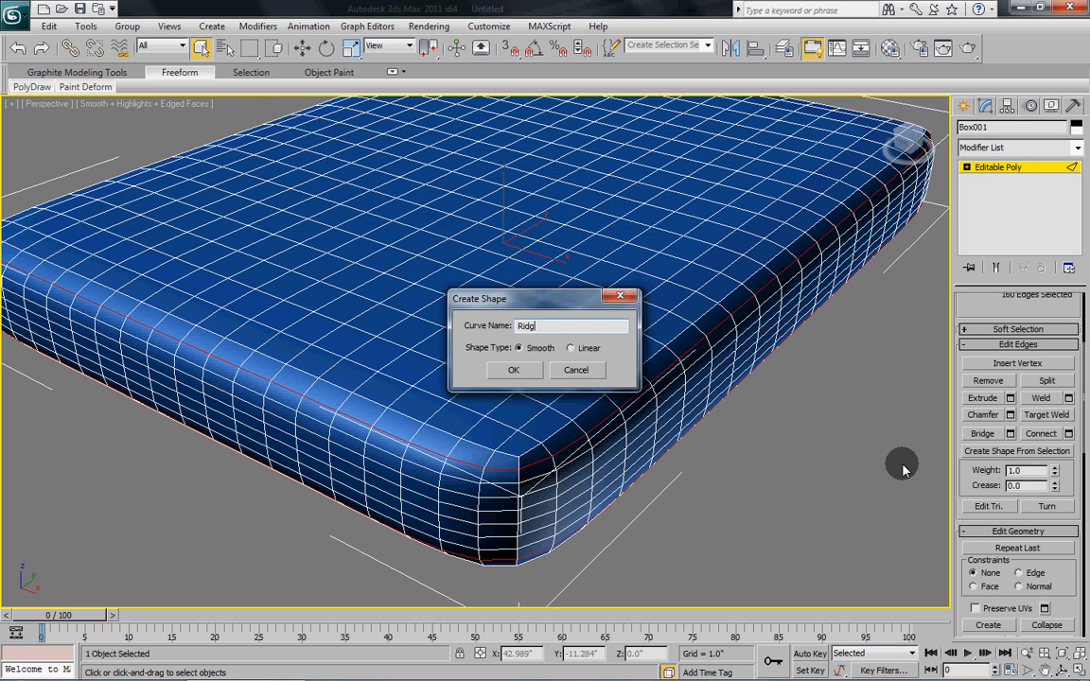
{"action": "left_click", "coordinate": [514, 370]}
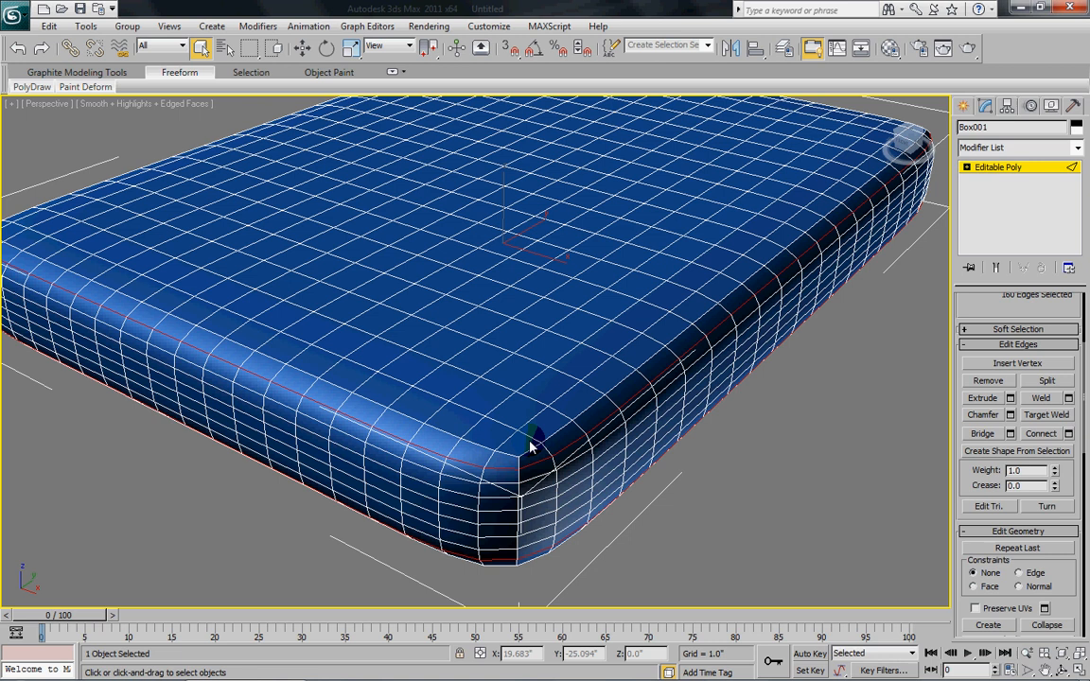
{"action": "left_click", "coordinate": [1003, 166]}
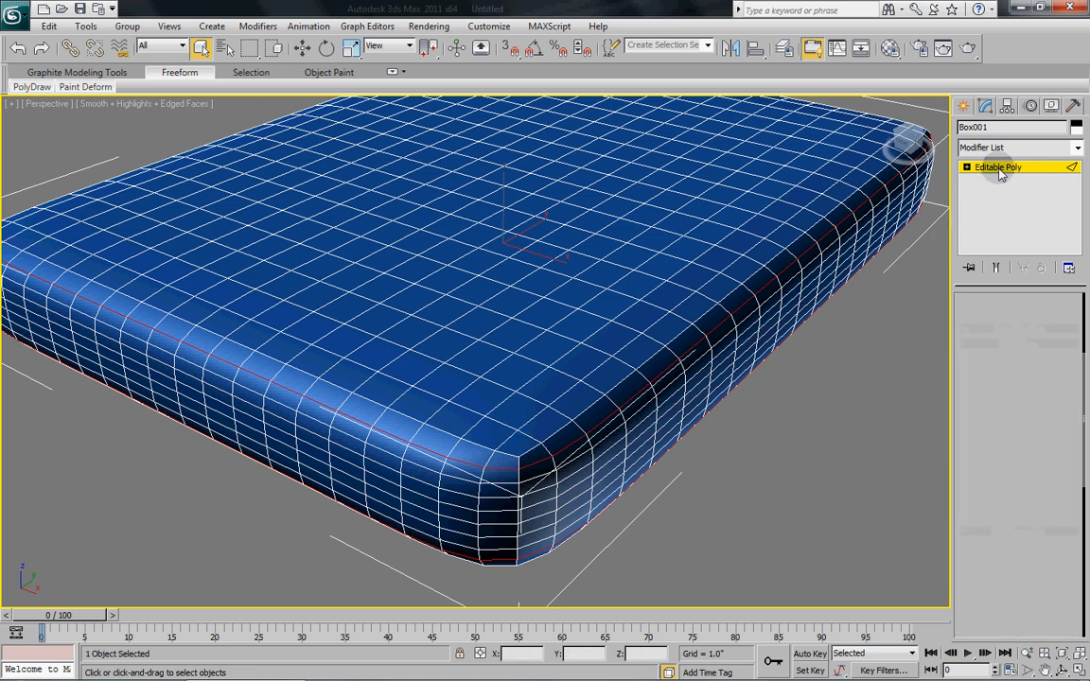
Hide Box001 via the quad menu and select the remaining Ridge spline
{"action": "right_click", "coordinate": [592, 274]}
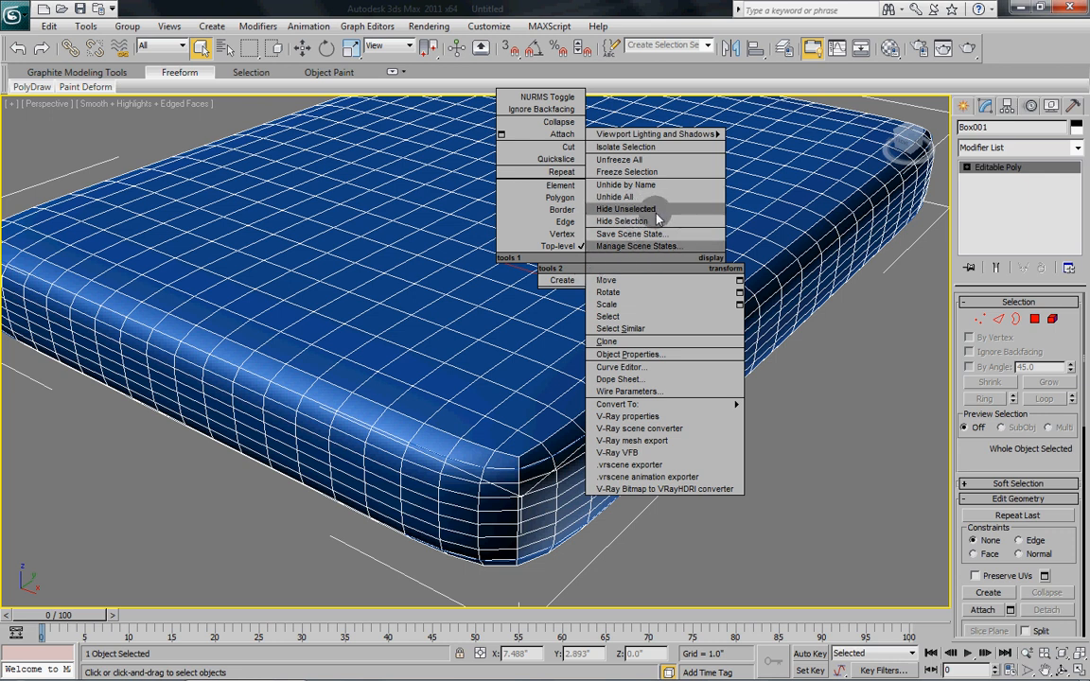
{"action": "left_click", "coordinate": [623, 220]}
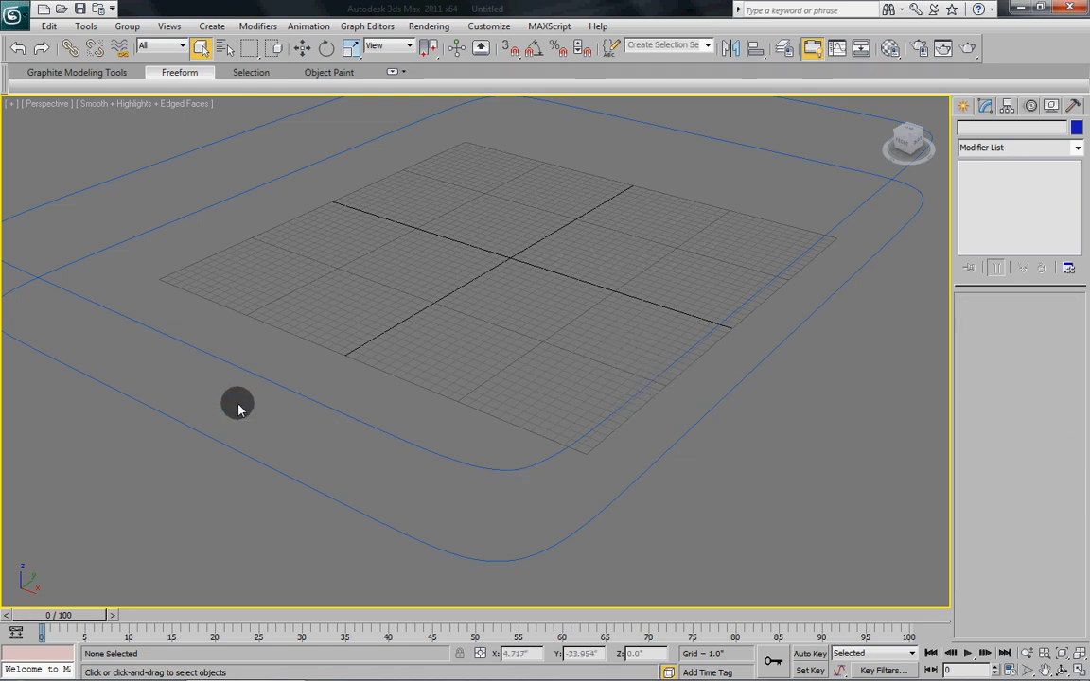
{"action": "left_click", "coordinate": [527, 469]}
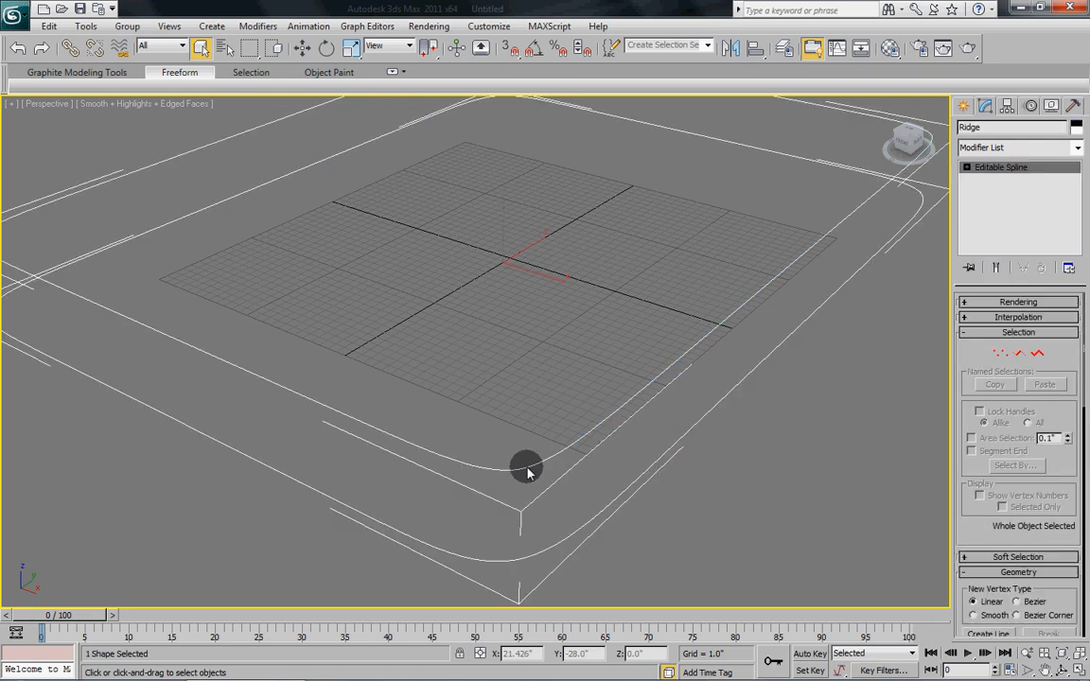
Enable the Ridge spline in renderer and viewport with radial thickness 0.4
{"action": "left_click", "coordinate": [966, 304]}
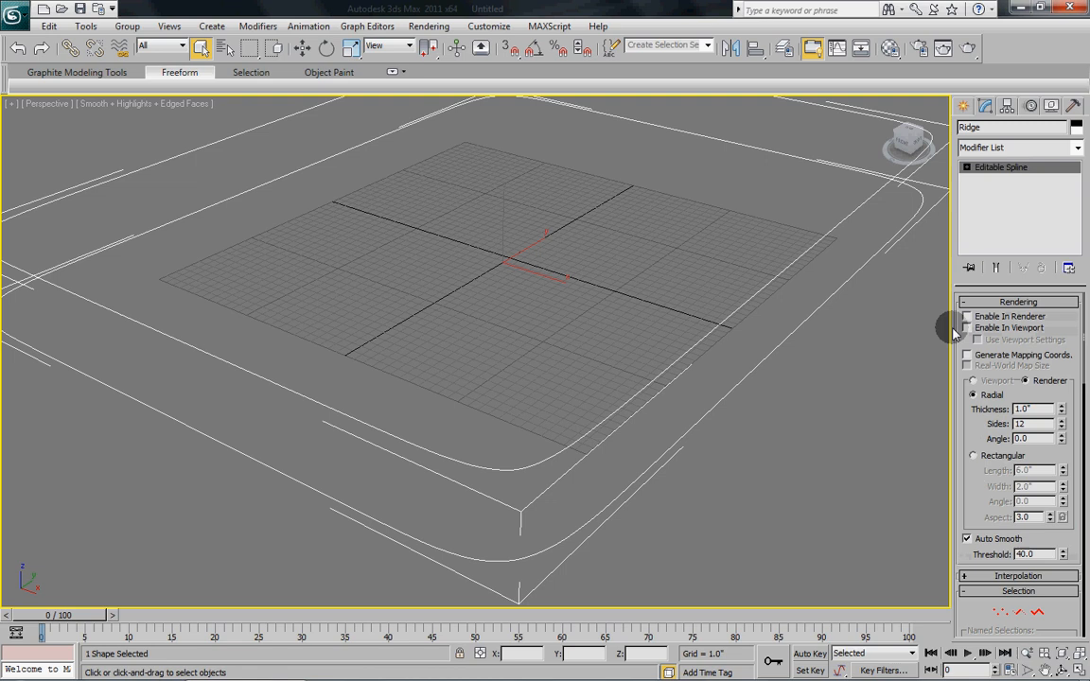
{"action": "left_click", "coordinate": [966, 316]}
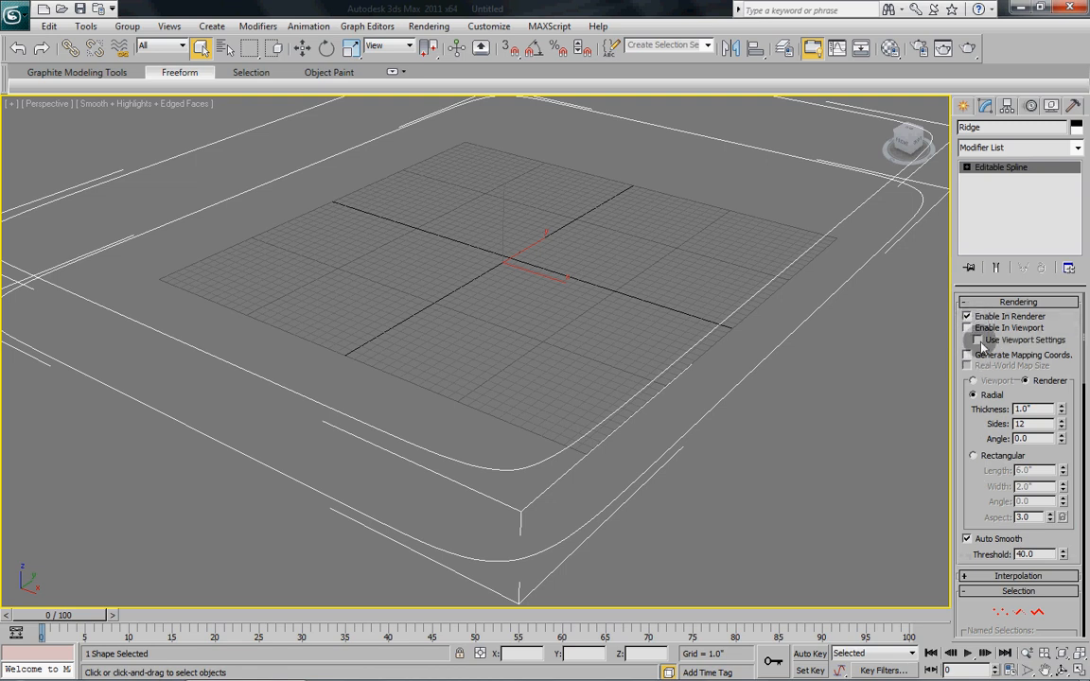
{"action": "left_click", "coordinate": [967, 328]}
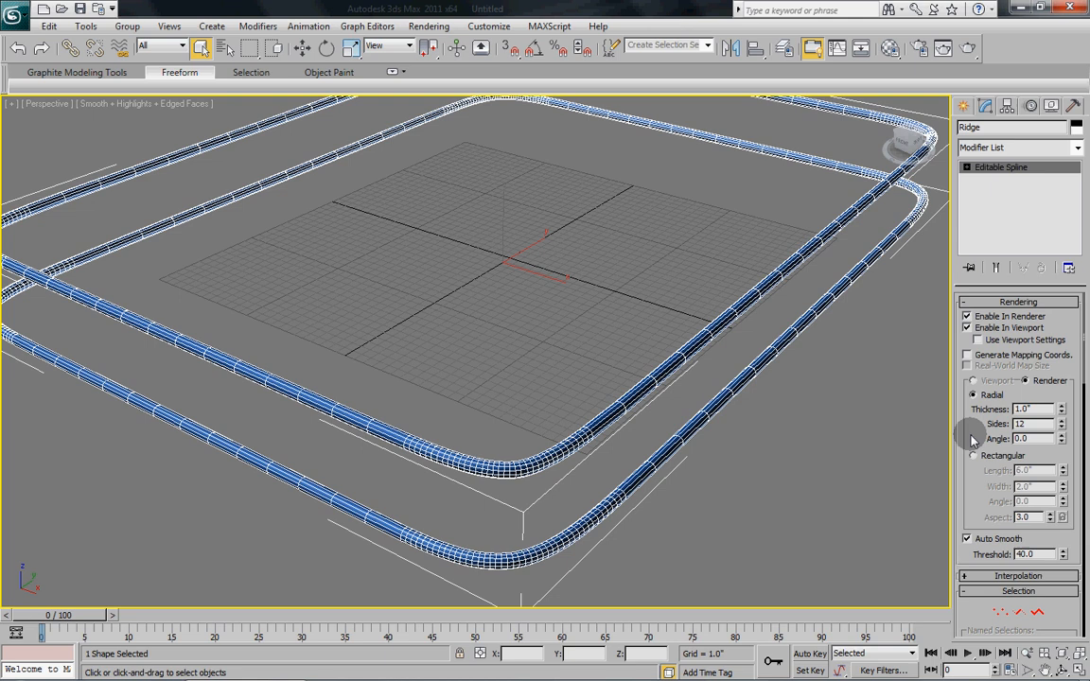
{"action": "double_click", "coordinate": [1032, 409]}
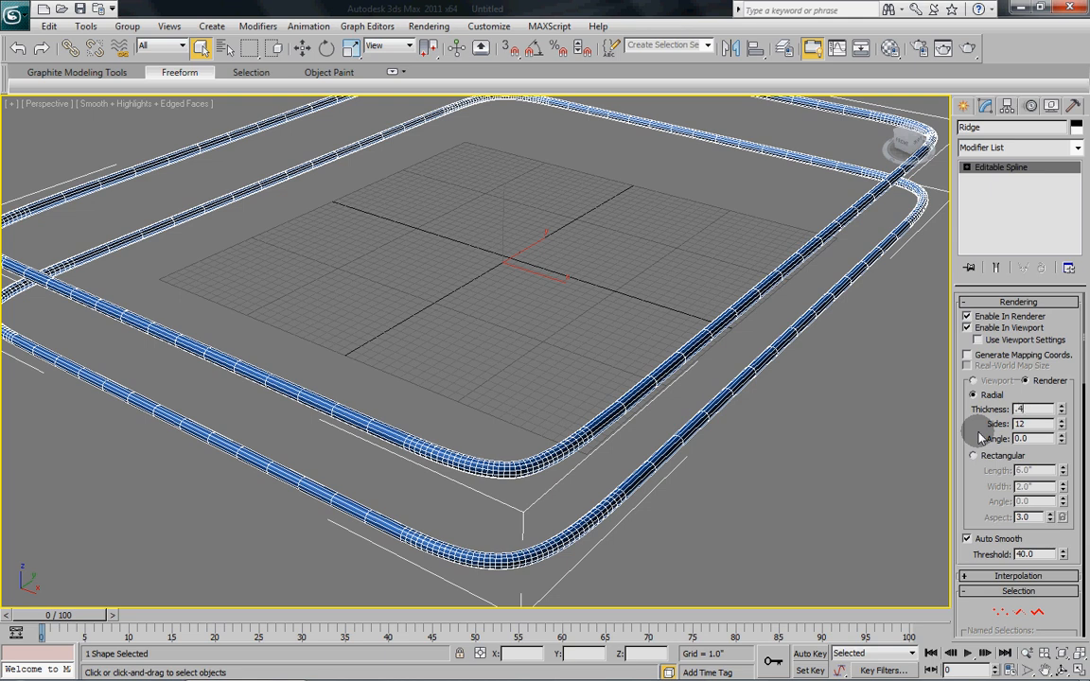
{"action": "type", "text": "0"}
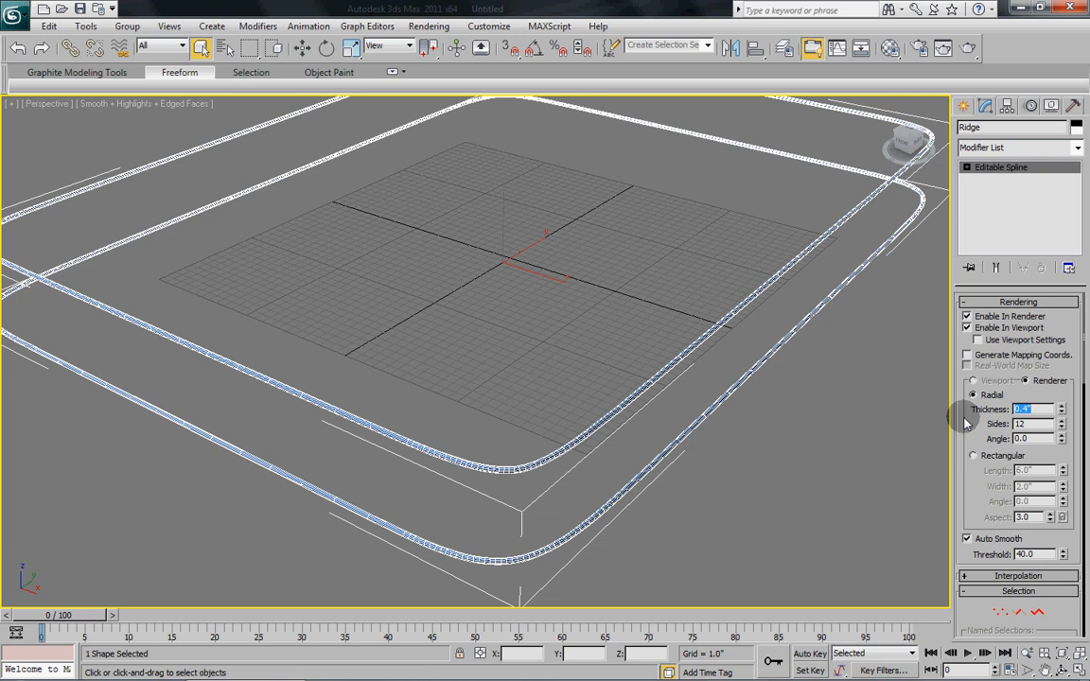
Unhide all objects so Box001 reappears beside the Ridge piping, then select the mattress body
{"action": "left_click", "coordinate": [696, 261]}
{"action": "right_click", "coordinate": [695, 255]}
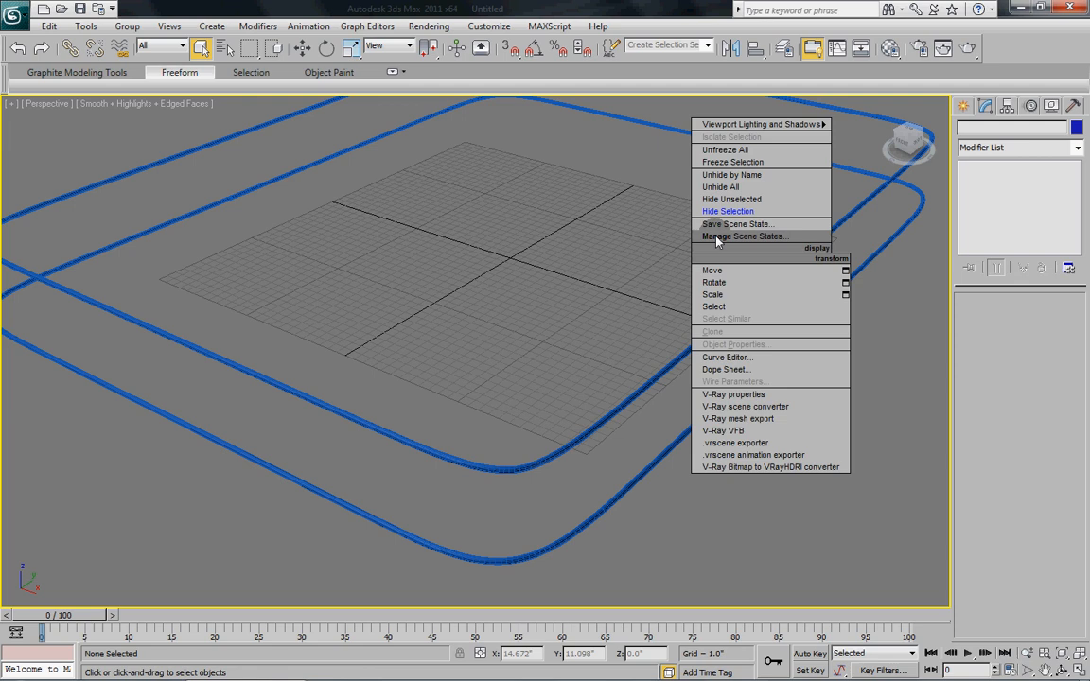
{"action": "left_click", "coordinate": [720, 186]}
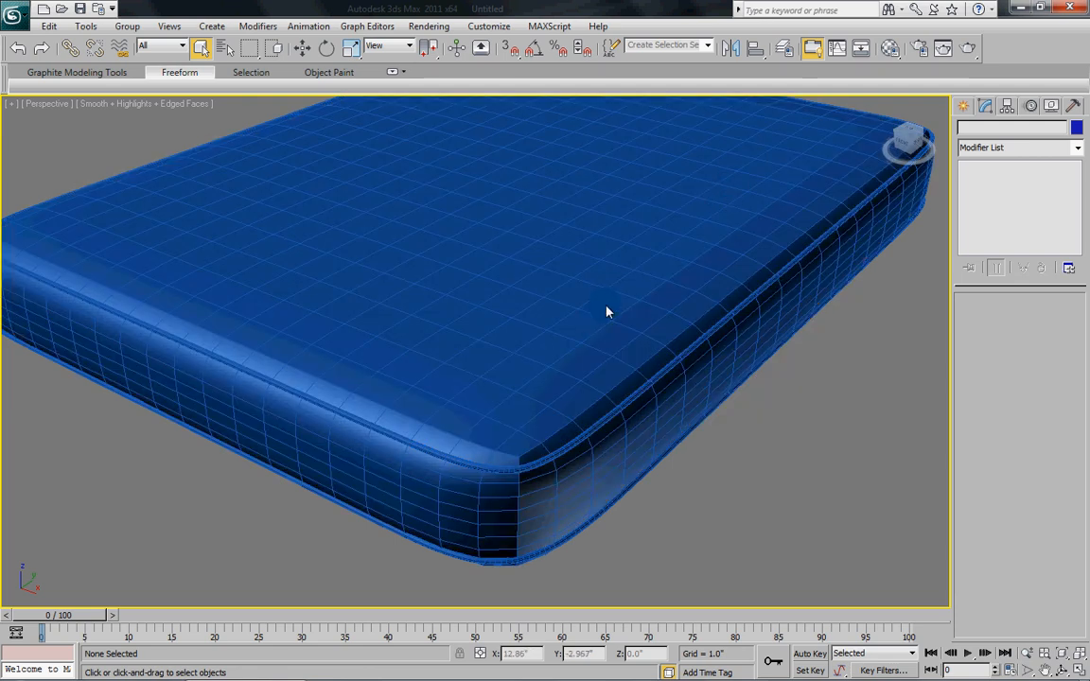
{"action": "scroll", "coordinate": [591, 329], "scroll_direction": "down", "scroll_amount": 1}
{"action": "scroll", "coordinate": [592, 329], "scroll_direction": "down", "scroll_amount": 3}
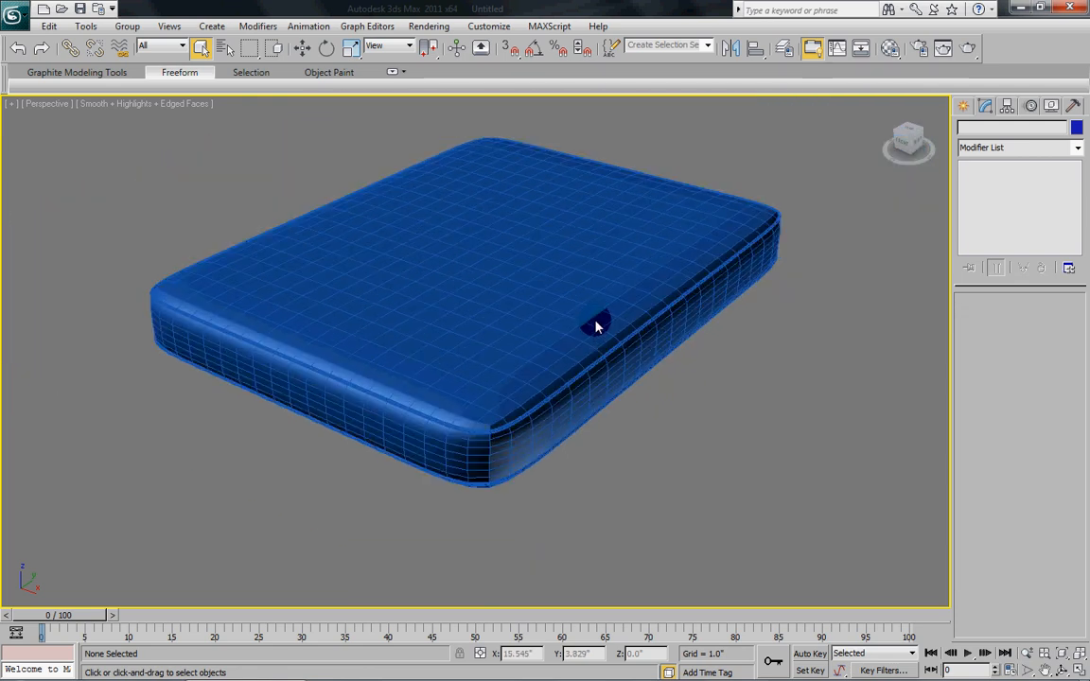
{"action": "middle_click_drag", "start_coordinate": [596, 329], "coordinate": [607, 333]}
{"action": "key", "text": "ctrl+r"}
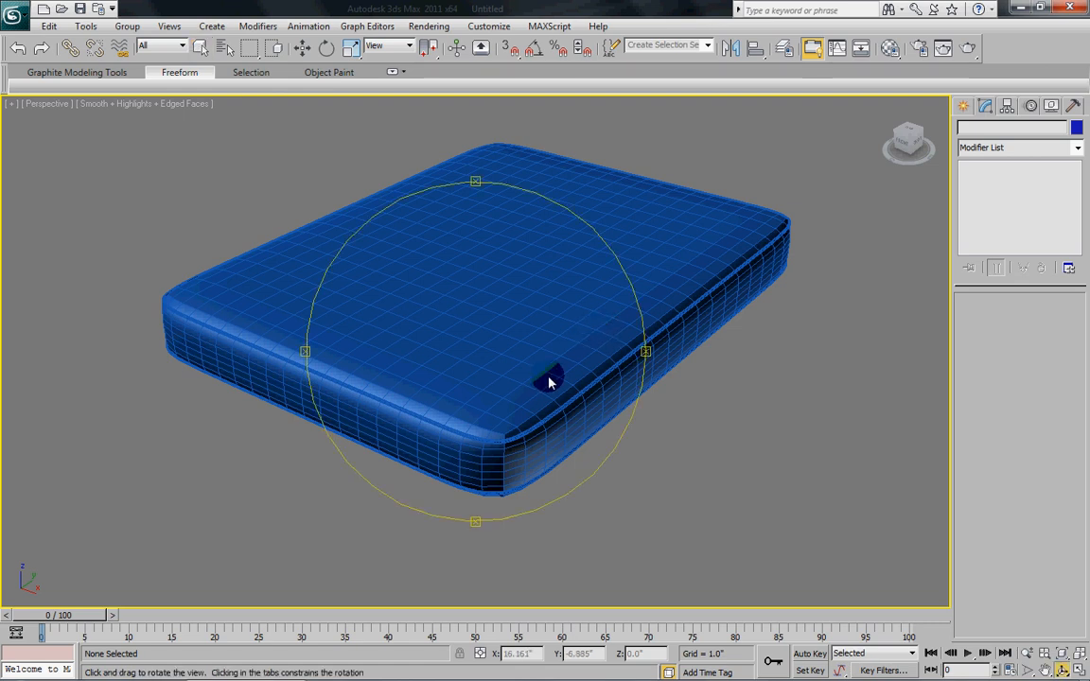
{"action": "mouse_move", "coordinate": [450, 377]}
{"action": "left_mouse_down"}
{"action": "mouse_move", "coordinate": [608, 357]}
{"action": "mouse_move", "coordinate": [428, 374]}
{"action": "left_mouse_up"}
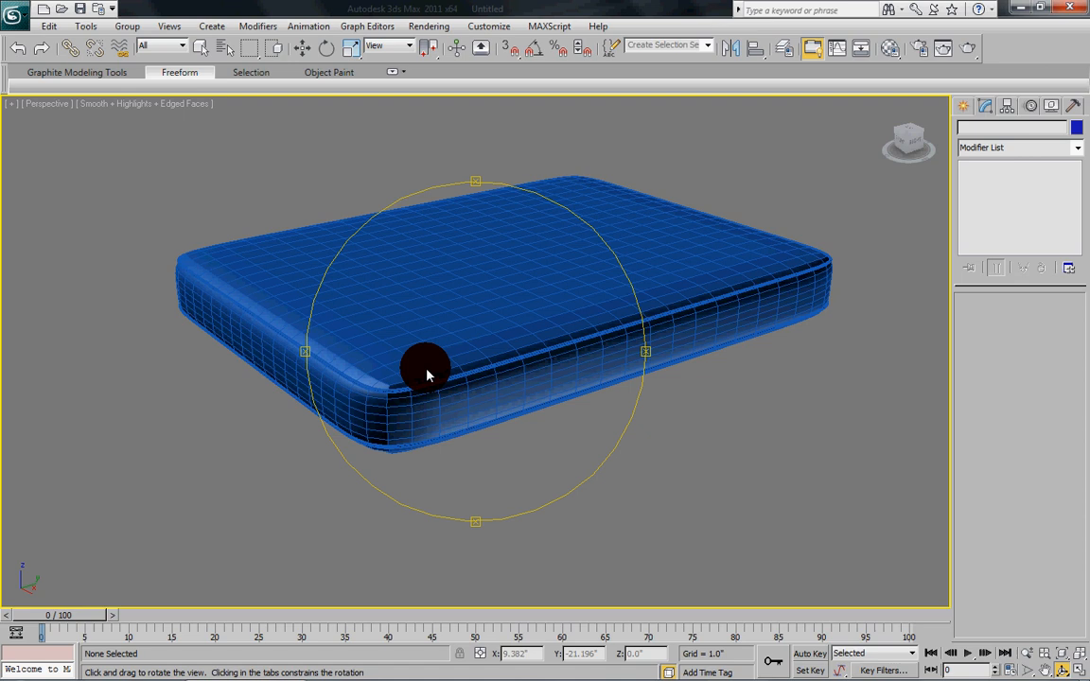
{"action": "right_click", "coordinate": [714, 364]}
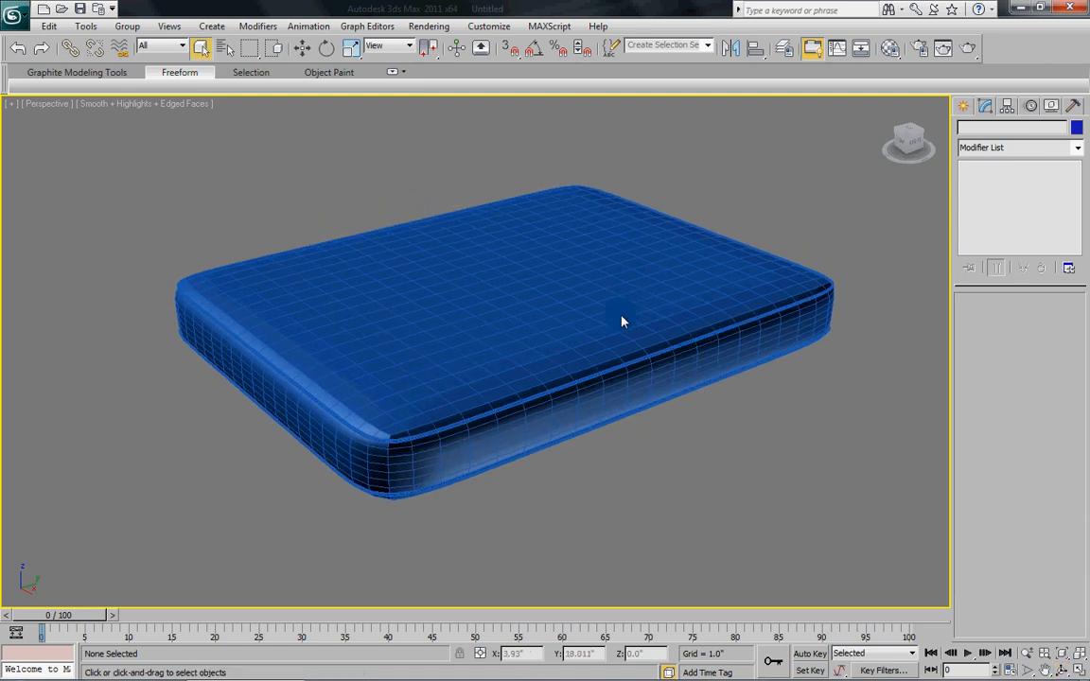
{"action": "left_click", "coordinate": [621, 326]}
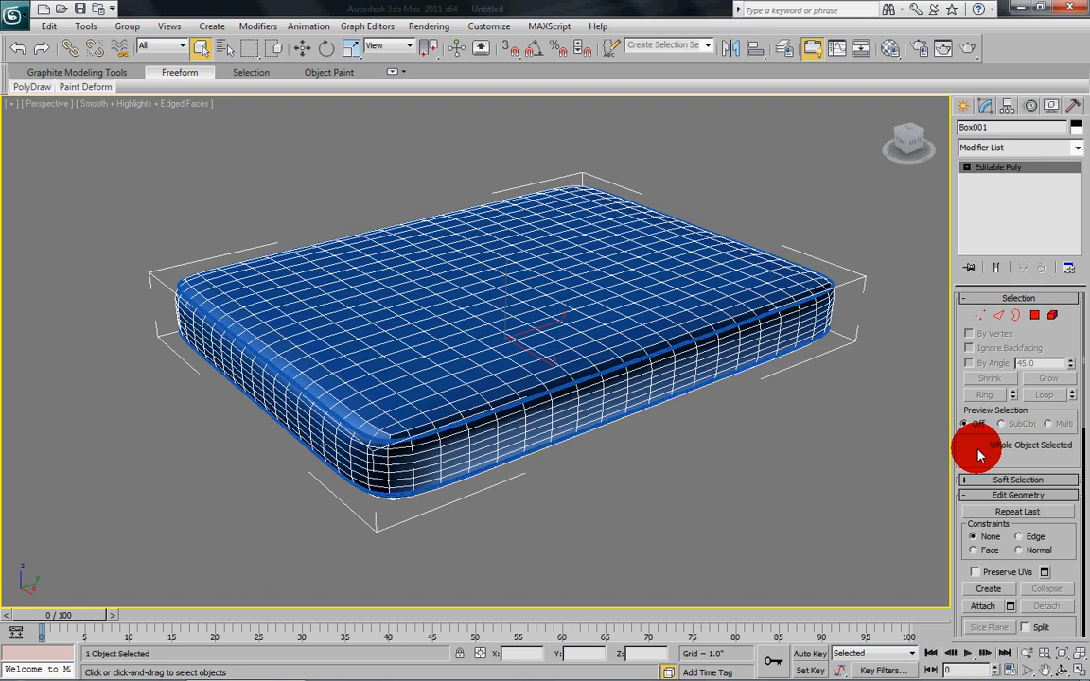
Attach the Ridge piping tubes to Box001 so mattress and piping become one Editable Poly
{"action": "left_click_drag", "start_coordinate": [984, 459], "coordinate": [984, 359]}
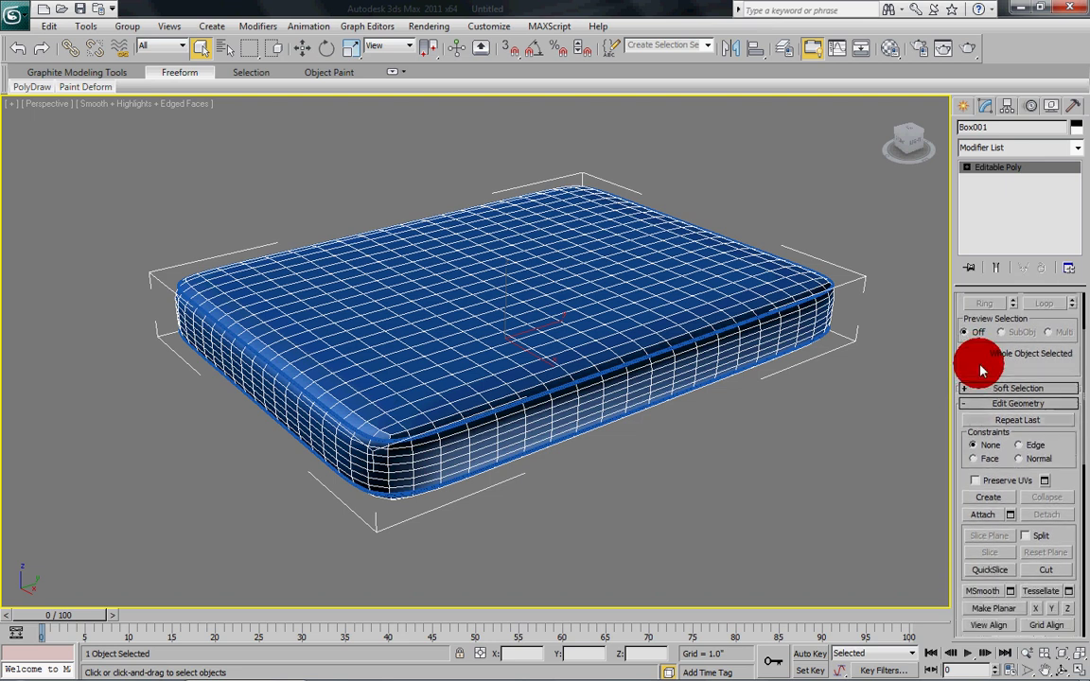
{"action": "left_click", "coordinate": [984, 512]}
{"action": "left_click", "coordinate": [558, 395]}
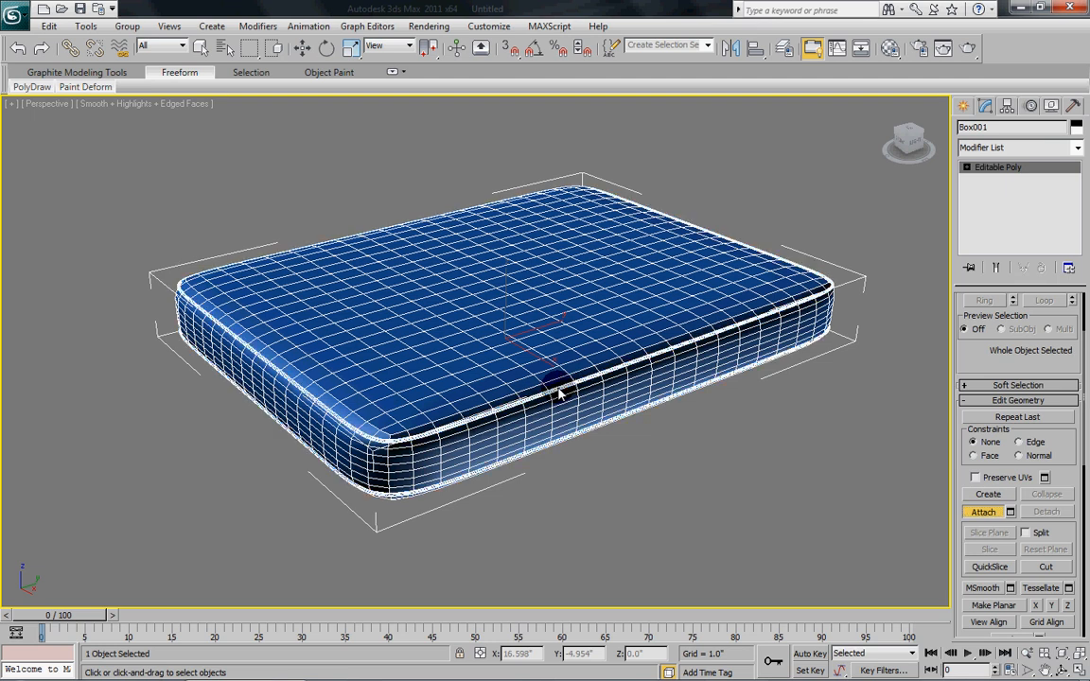
{"action": "right_click", "coordinate": [875, 456]}
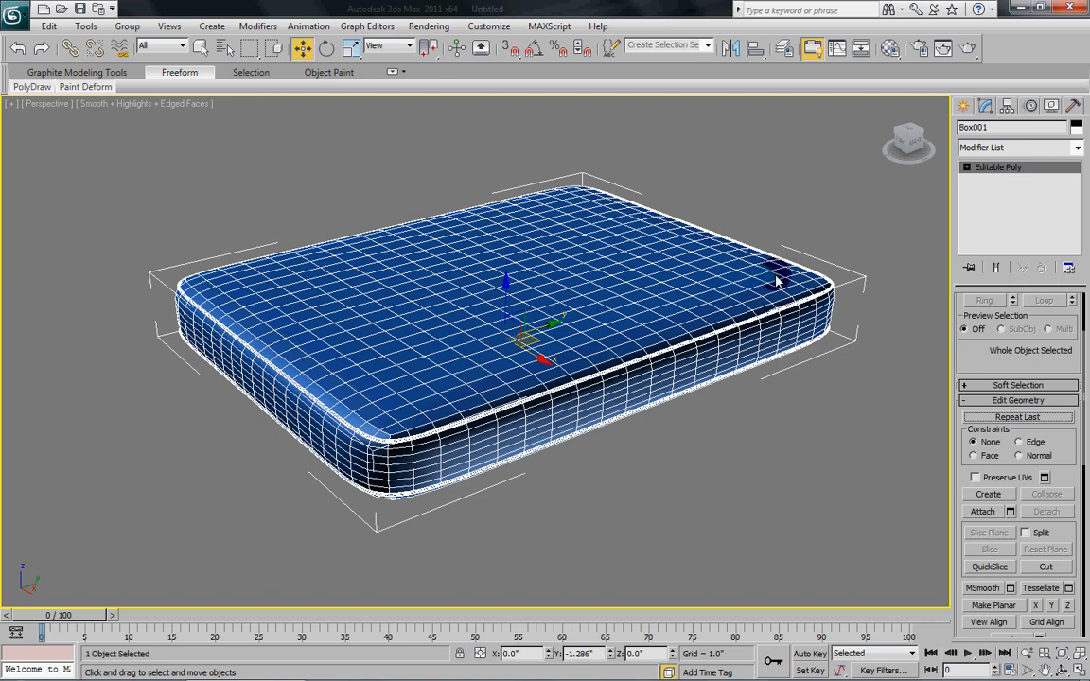
{"action": "mouse_move", "coordinate": [587, 303]}
{"action": "middle_mouse_down", "text": "alt"}
{"action": "mouse_move", "coordinate": [673, 352]}
{"action": "mouse_move", "coordinate": [662, 360]}
{"action": "mouse_move", "coordinate": [620, 332]}
{"action": "middle_mouse_up", "text": "alt"}
{"action": "scroll", "coordinate": [651, 365], "scroll_direction": "up", "scroll_amount": 3}
Turn off Edged Faces (F4) and return to the Select Object tool
{"action": "key", "text": "F4"}
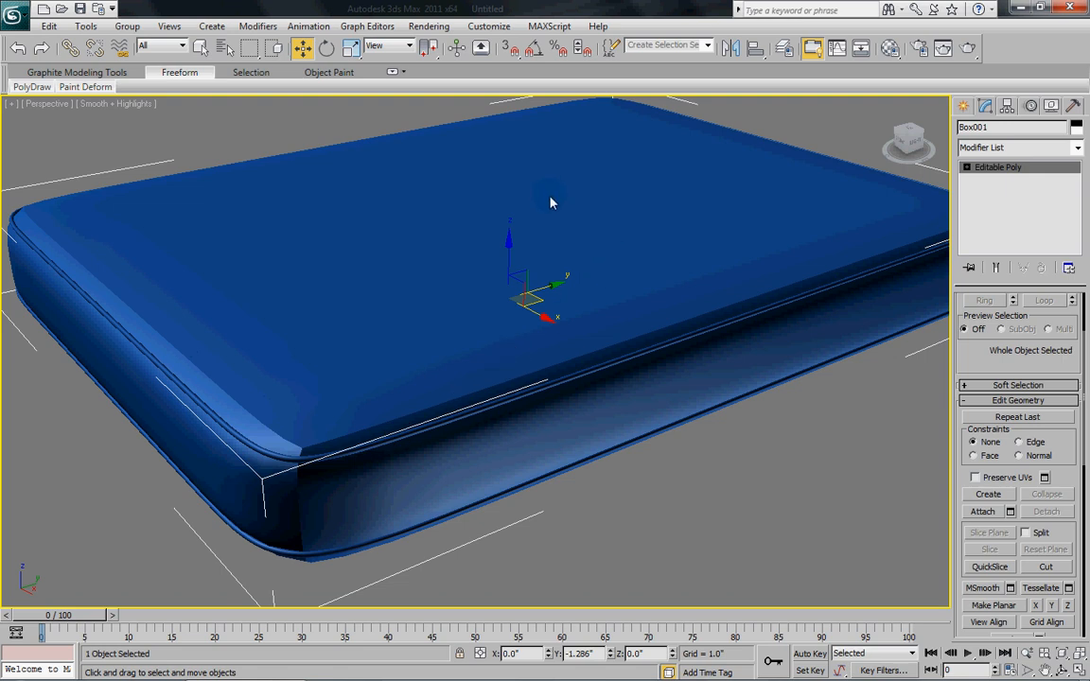
{"action": "scroll", "coordinate": [567, 265], "scroll_direction": "down", "scroll_amount": 3}
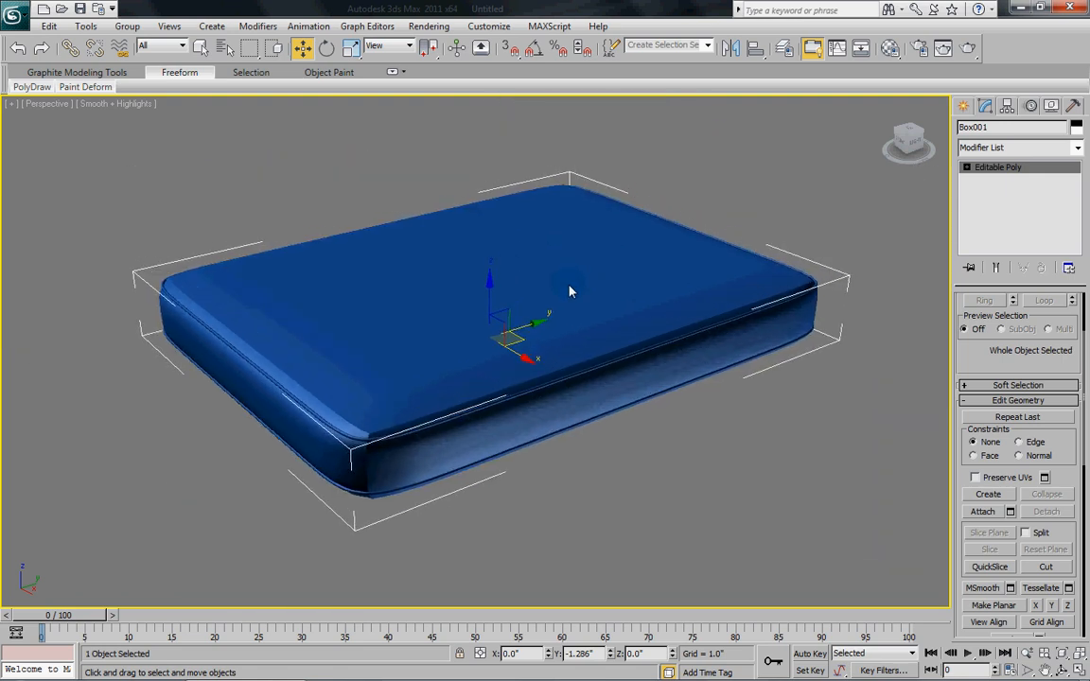
{"action": "scroll", "coordinate": [570, 291], "scroll_direction": "down", "scroll_amount": 1}
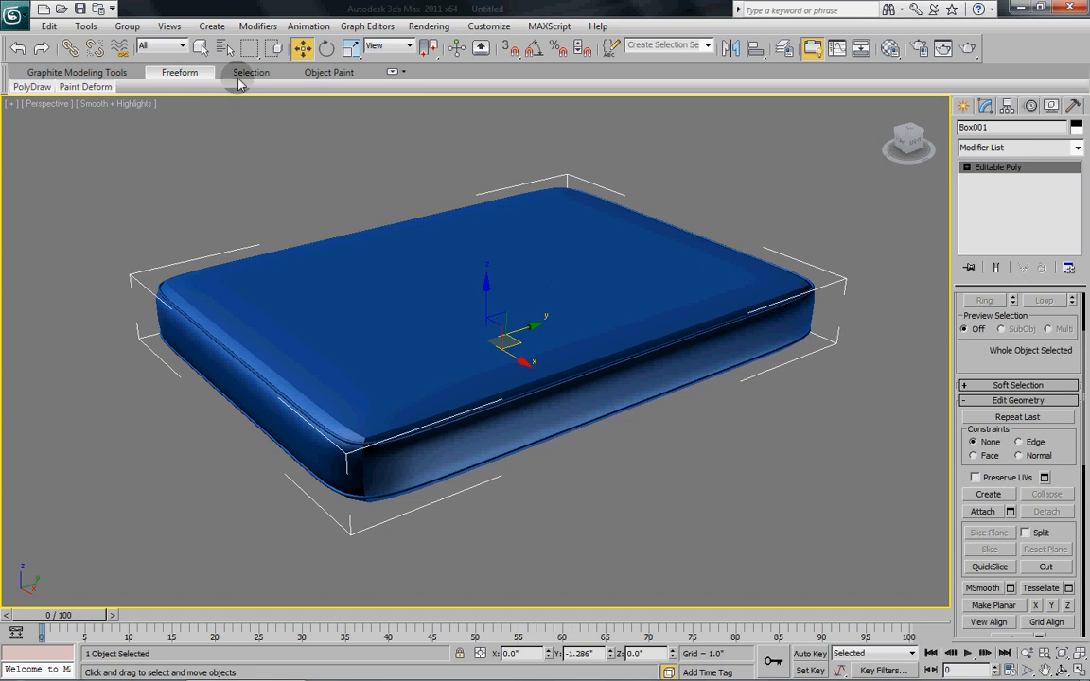
{"action": "left_click", "coordinate": [200, 48]}
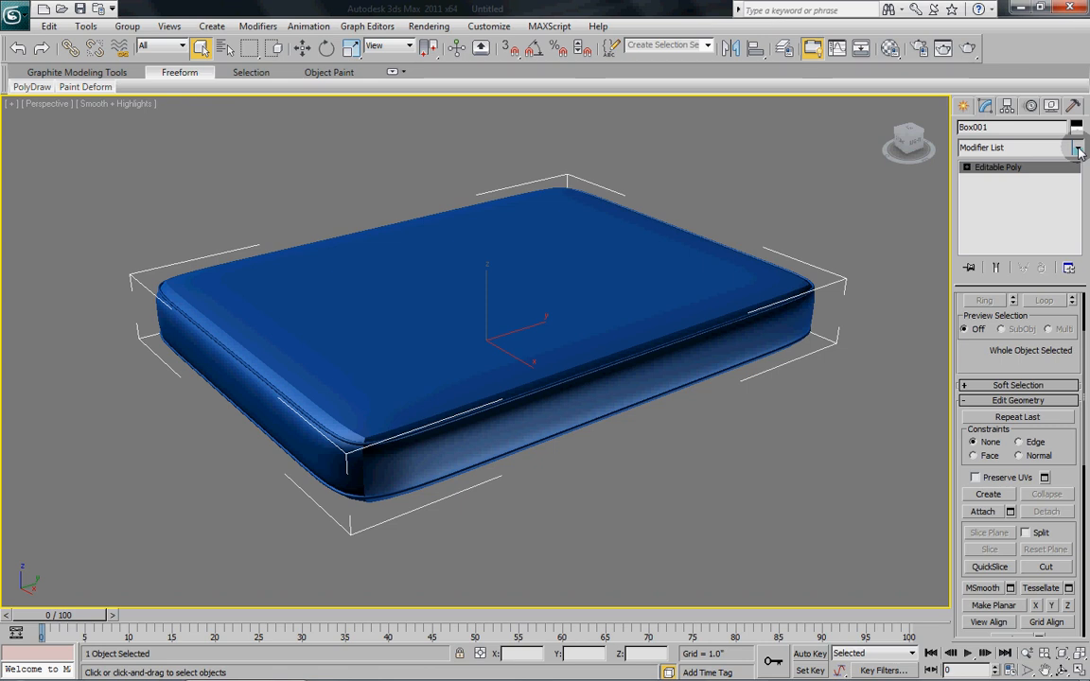
Add a Smooth modifier with Auto Smooth enabled to Box001 and inspect it from above
{"action": "left_click", "coordinate": [1077, 149]}
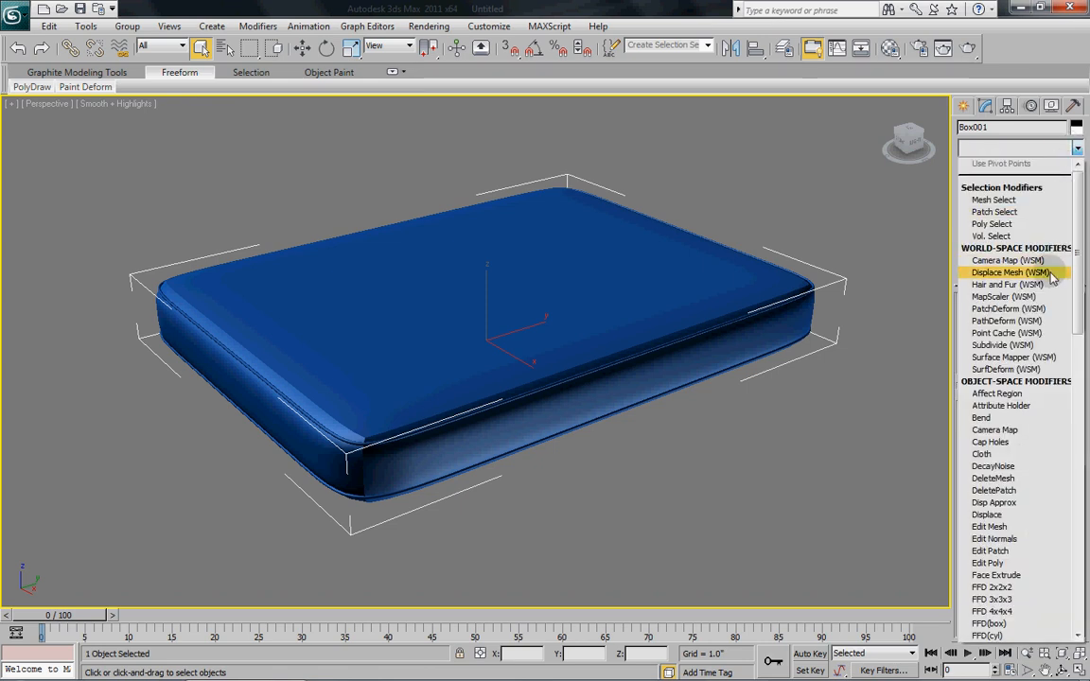
{"action": "scroll", "coordinate": [1049, 282], "scroll_direction": "down", "scroll_amount": 10}
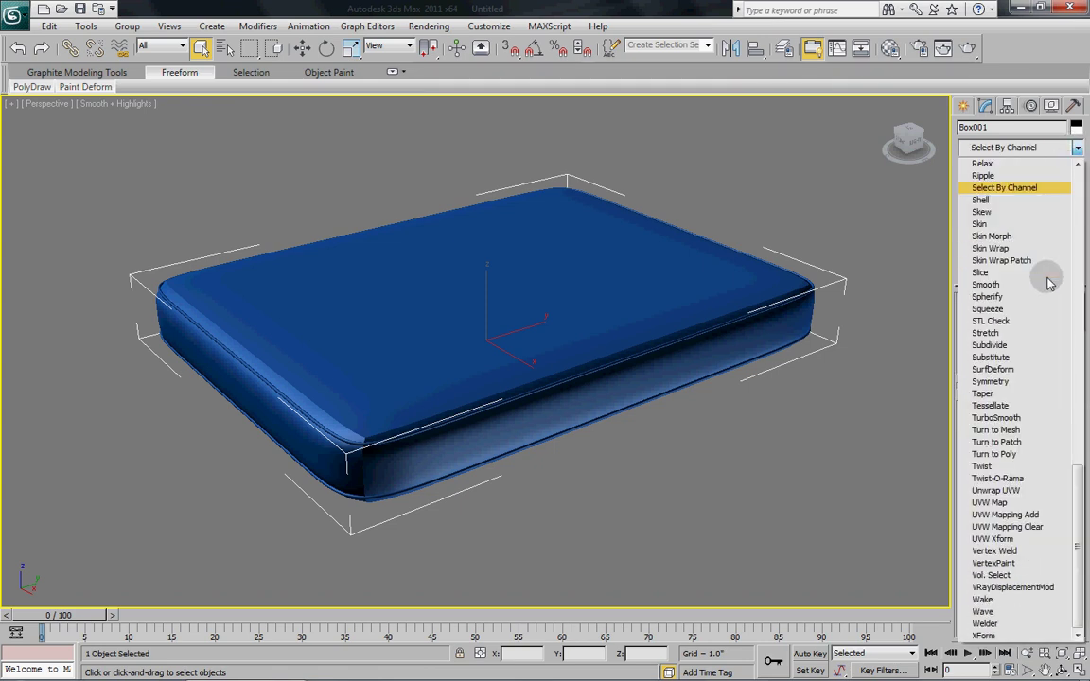
{"action": "left_click", "coordinate": [986, 284]}
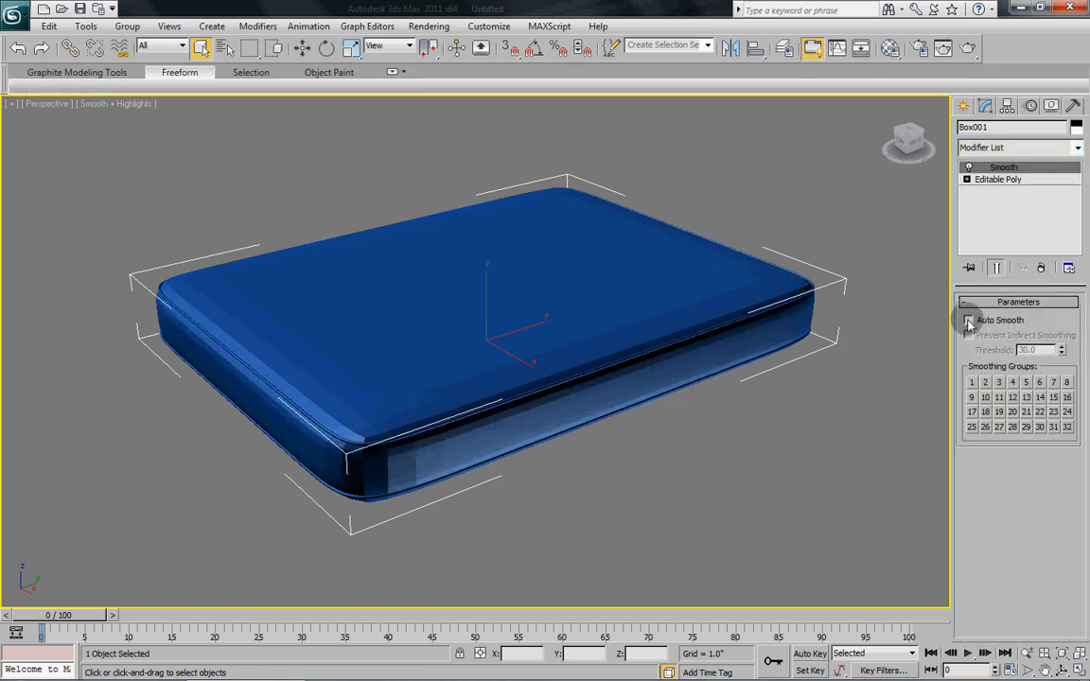
{"action": "left_click", "coordinate": [968, 320]}
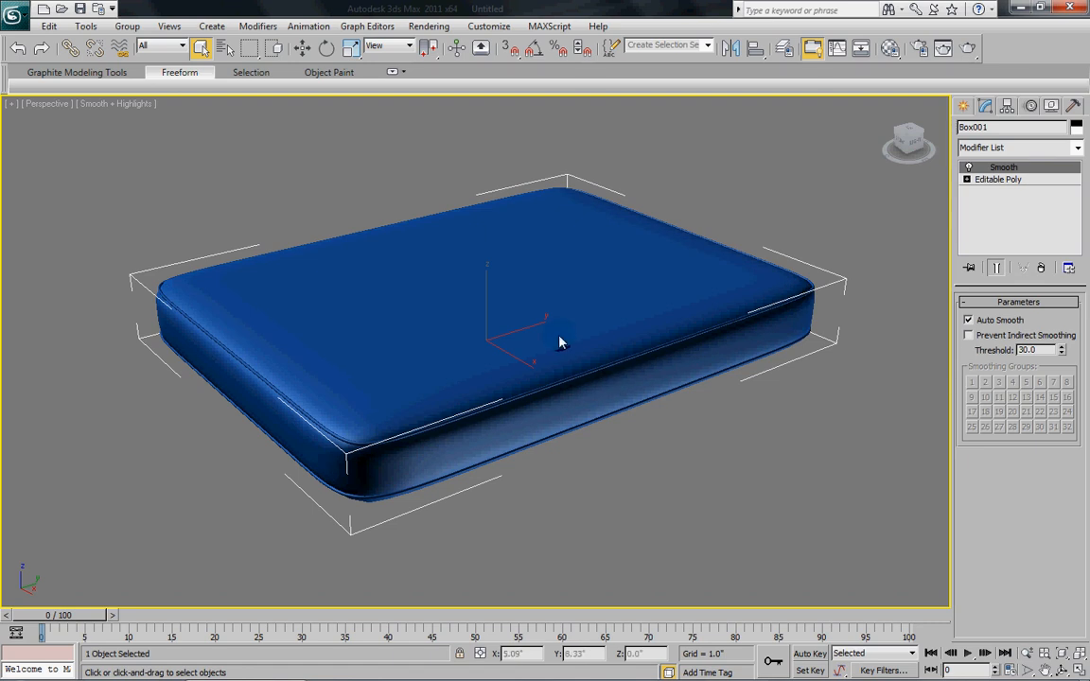
{"action": "middle_click_drag", "start_coordinate": [502, 301], "coordinate": [565, 346]}
{"action": "key", "text": "ctrl+r"}
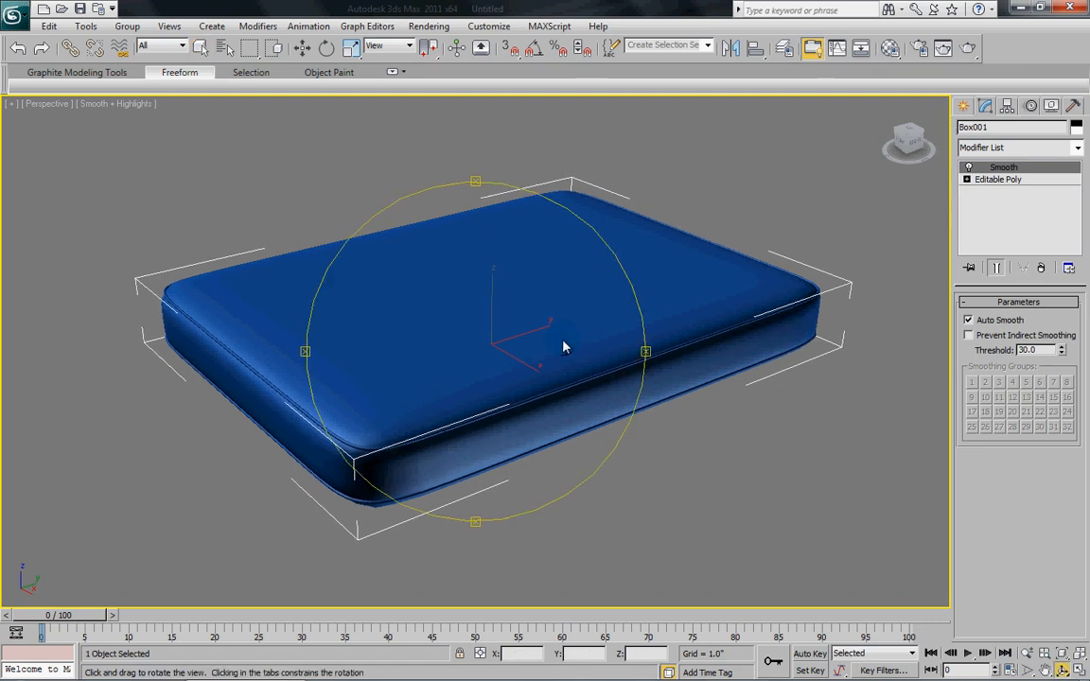
{"action": "mouse_move", "coordinate": [430, 358]}
{"action": "left_mouse_down"}
{"action": "mouse_move", "coordinate": [559, 385]}
{"action": "mouse_move", "coordinate": [398, 346]}
{"action": "left_mouse_up"}
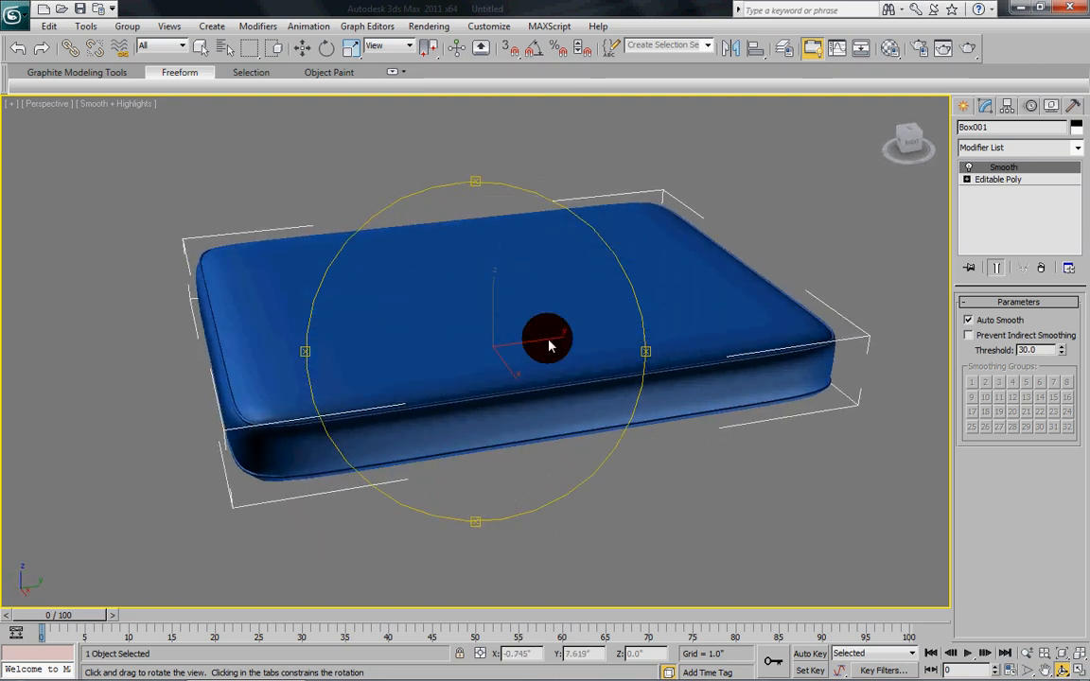
{"action": "mouse_move", "coordinate": [499, 335]}
{"action": "left_mouse_down"}
{"action": "mouse_move", "coordinate": [531, 355]}
{"action": "mouse_move", "coordinate": [511, 312]}
{"action": "left_mouse_up"}
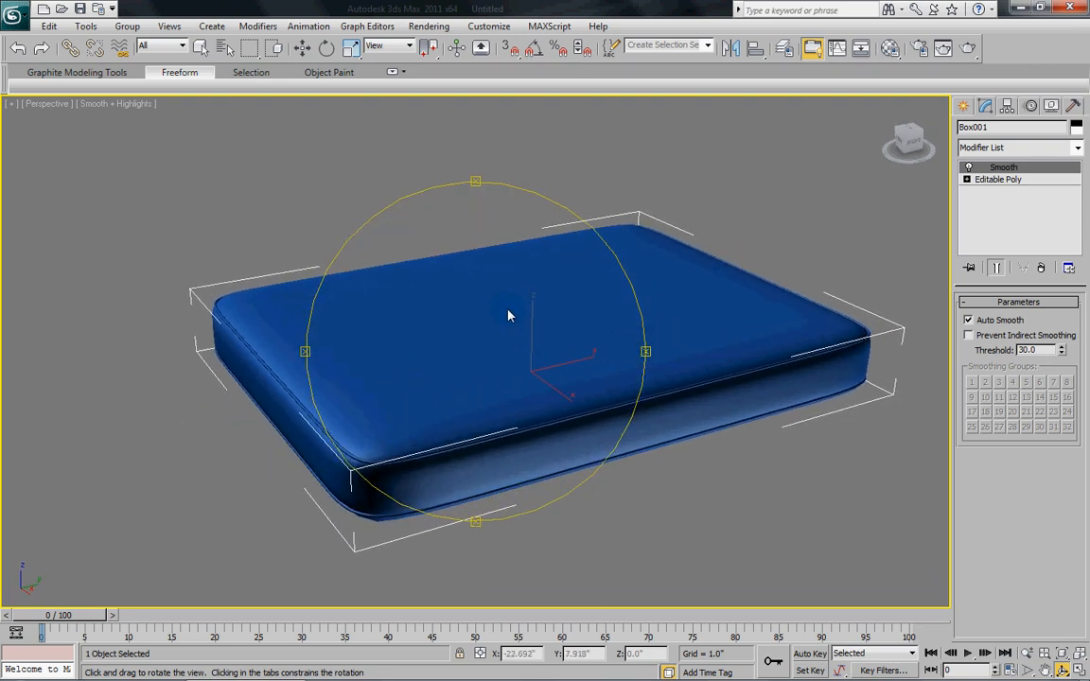
Collapse Box001's whole modifier stack, baking Smooth into a single Editable Poly
{"action": "right_click", "coordinate": [568, 331]}
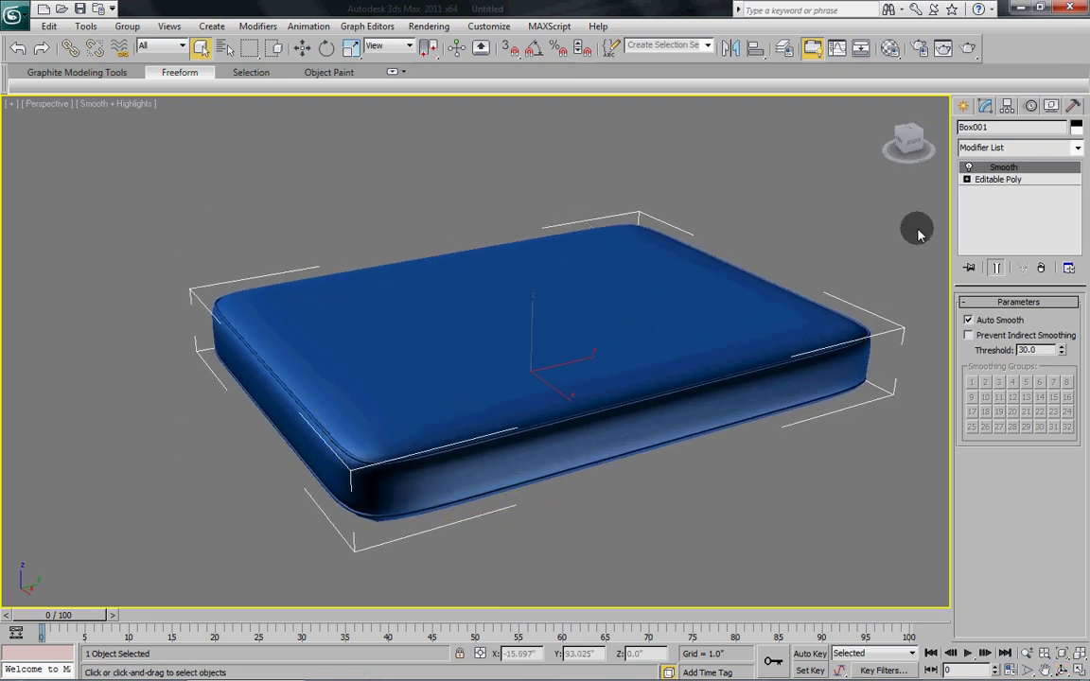
{"action": "right_click", "coordinate": [995, 170]}
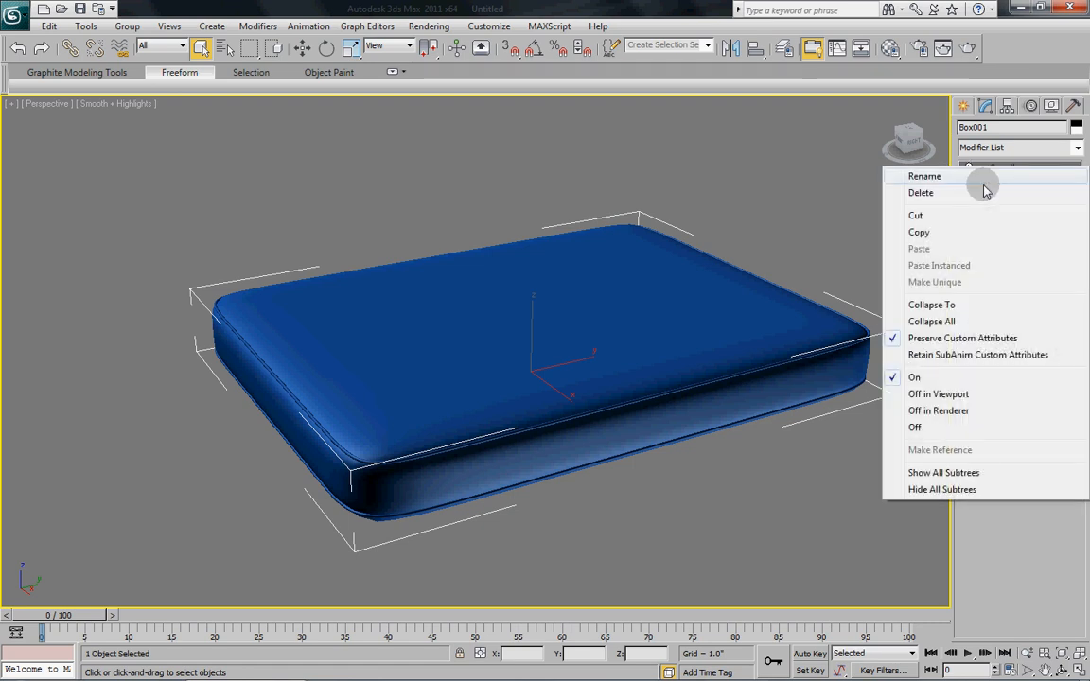
{"action": "left_click", "coordinate": [897, 316]}
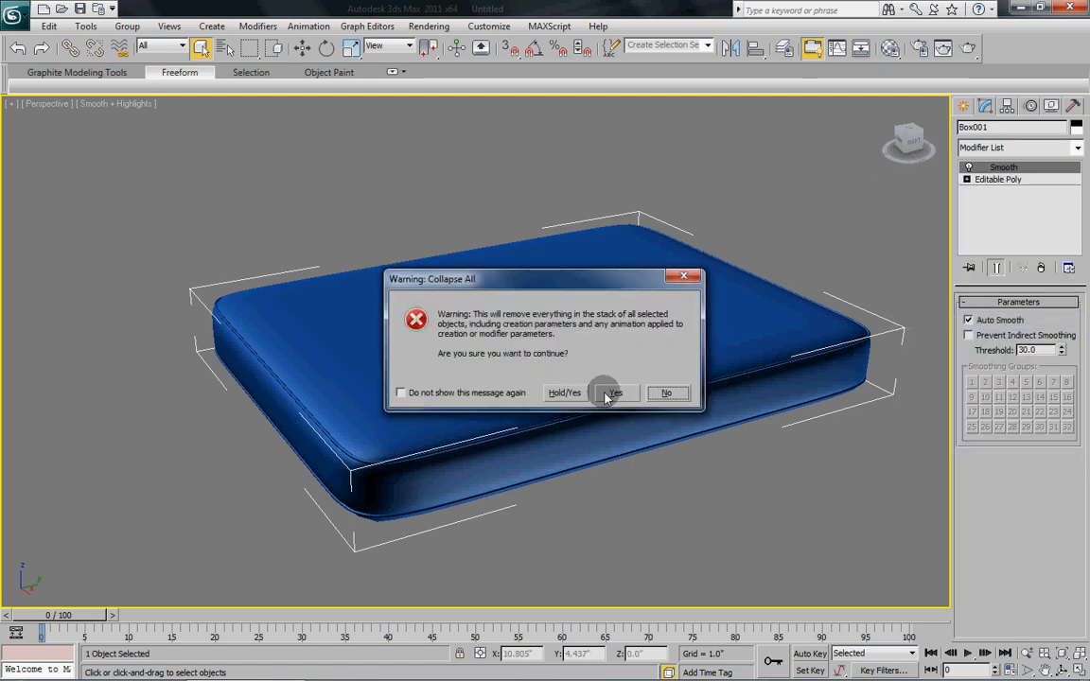
{"action": "left_click", "coordinate": [616, 392]}
{"action": "middle_click_drag", "start_coordinate": [612, 351], "coordinate": [606, 358]}
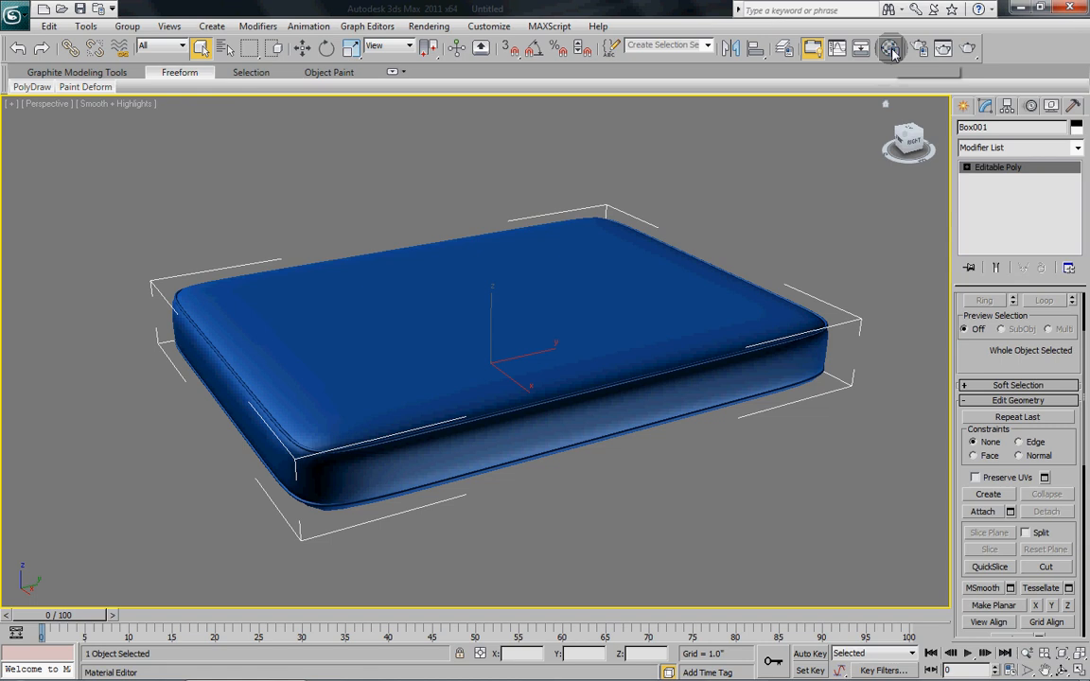
Start material 13 - Default in an unused slot with the Matte Finish template and a diffuse map
{"action": "left_click", "coordinate": [893, 49]}
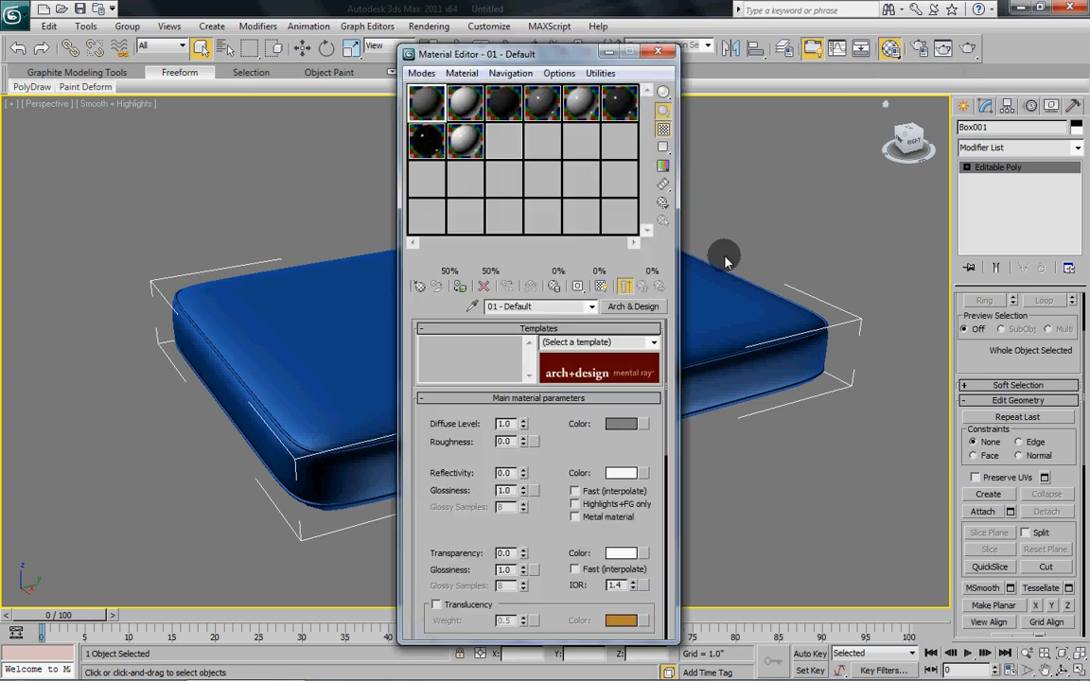
{"action": "left_click", "coordinate": [427, 182]}
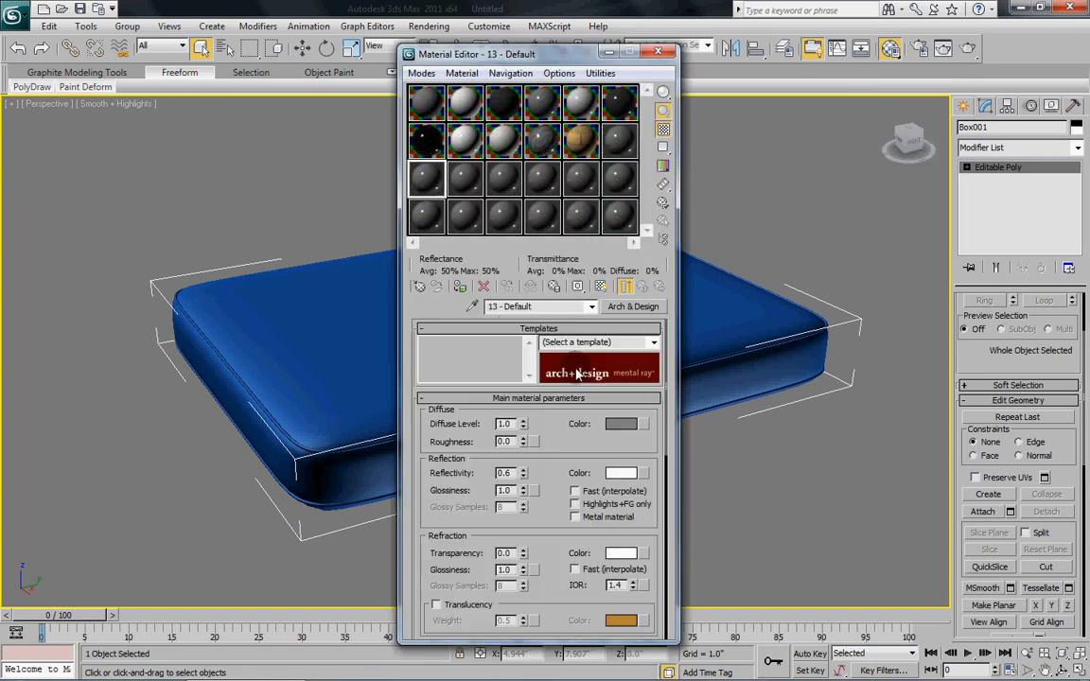
{"action": "left_click", "coordinate": [653, 342]}
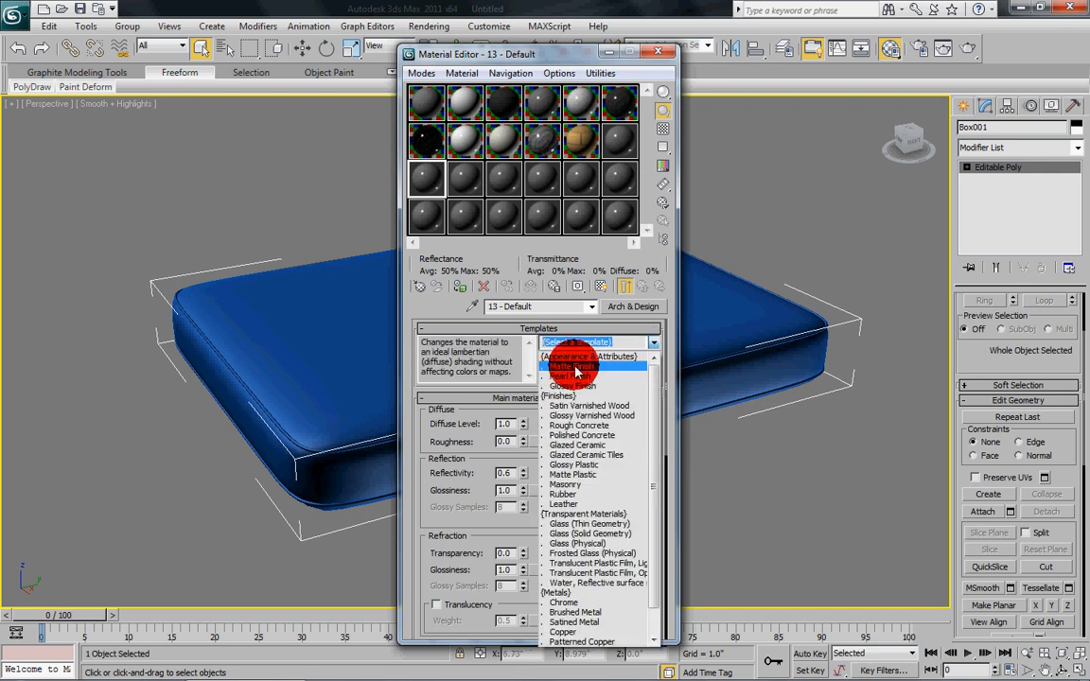
{"action": "left_click", "coordinate": [575, 369]}
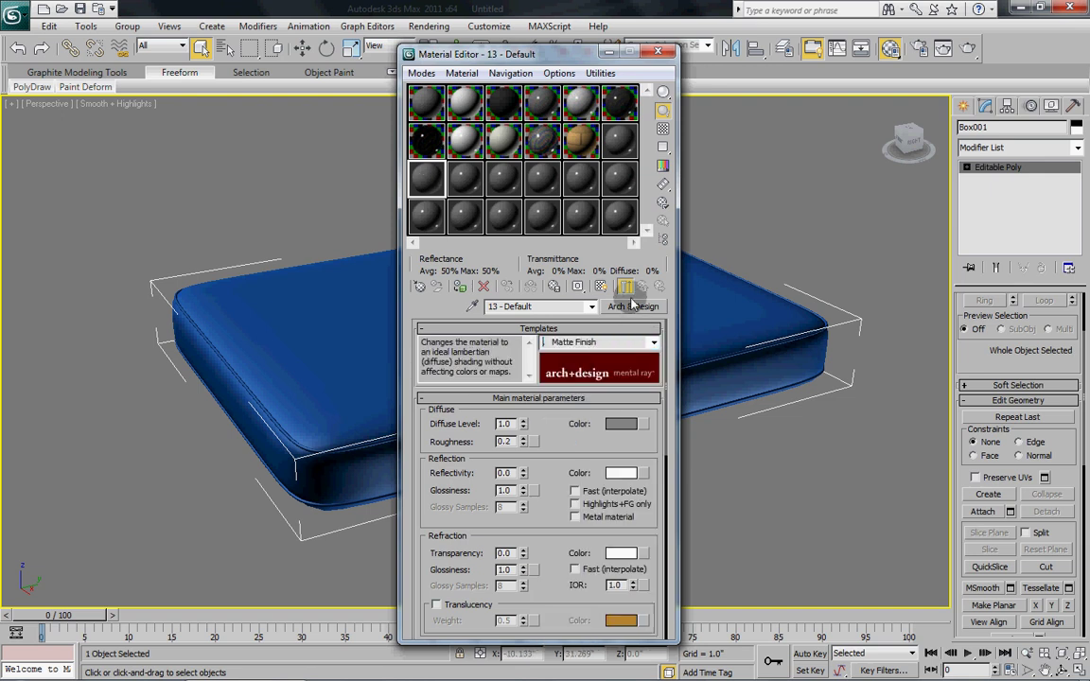
{"action": "left_click", "coordinate": [645, 424]}
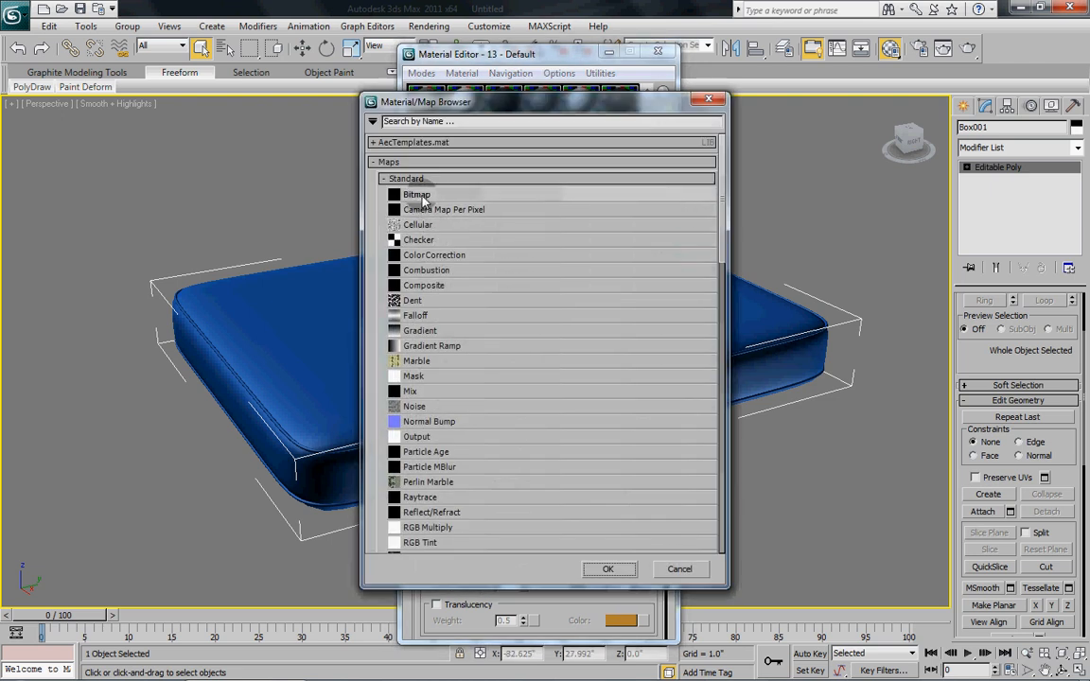
Load Mattress_02_UV_H_CM_1.jpg from Textures\Fabrics as the diffuse bitmap
{"action": "double_click", "coordinate": [417, 195]}
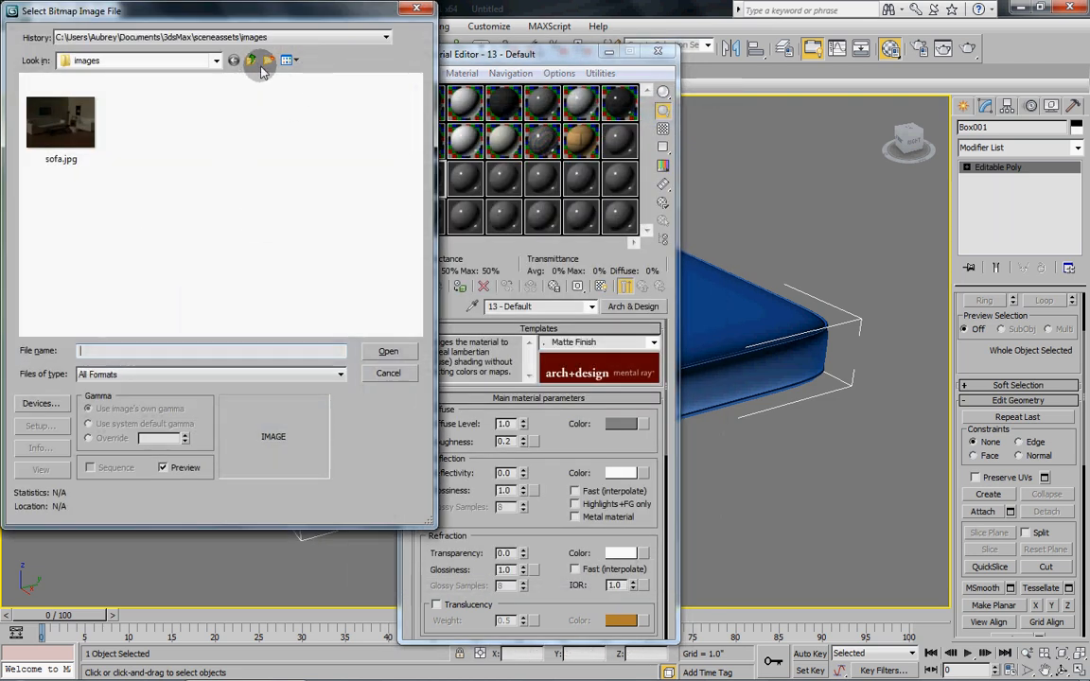
{"action": "left_click", "coordinate": [385, 37]}
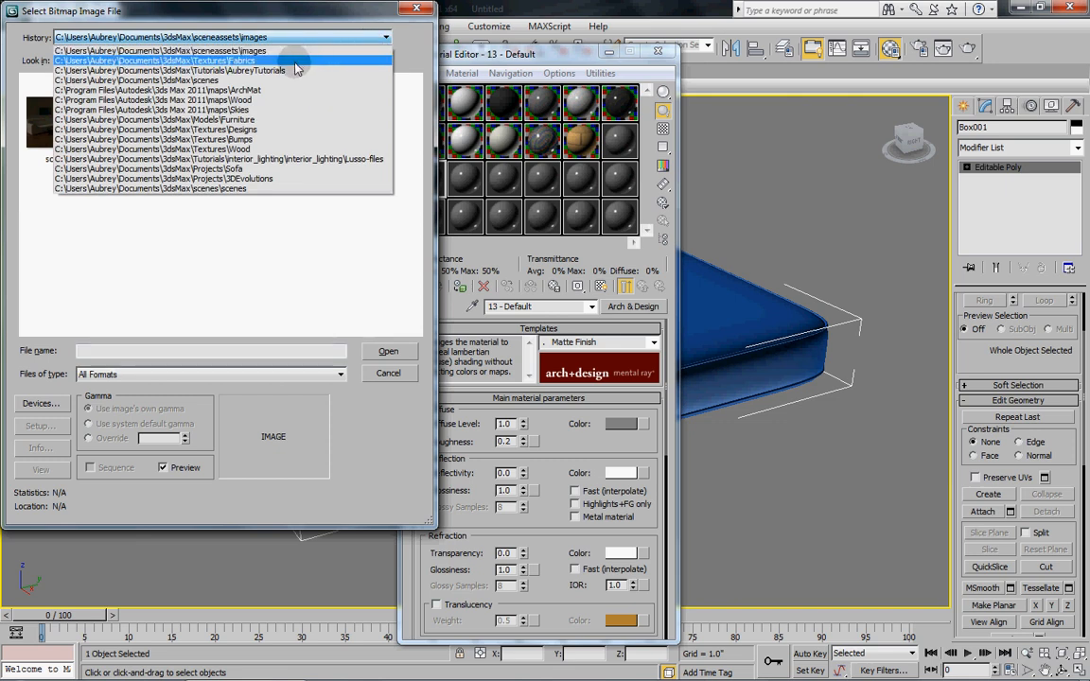
{"action": "left_click", "coordinate": [245, 60]}
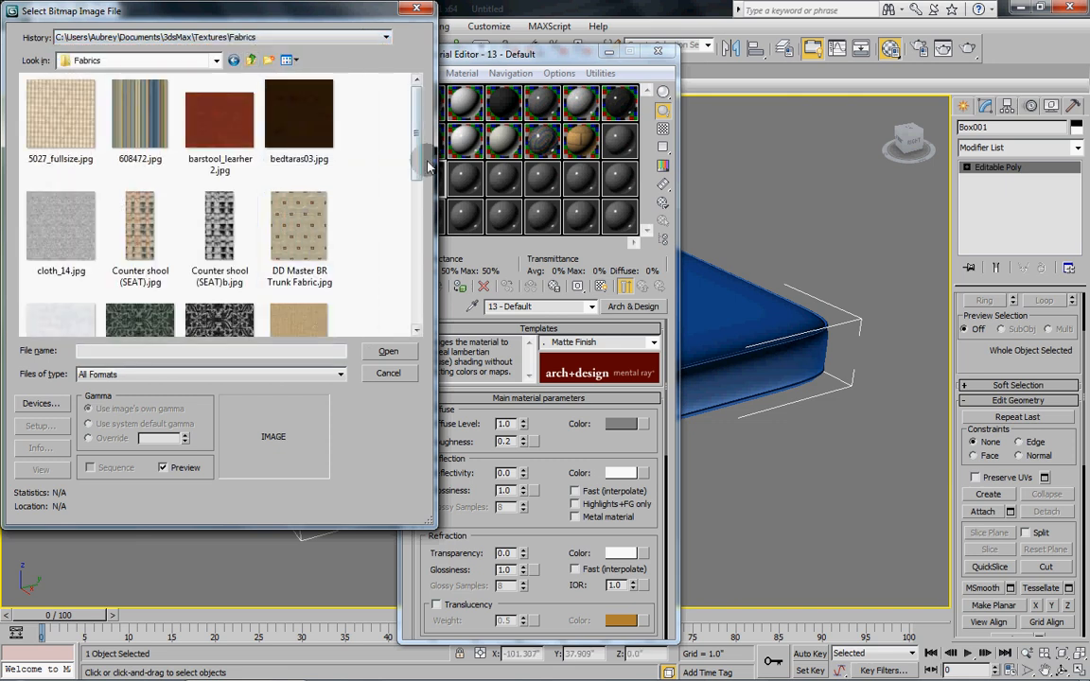
{"action": "left_click_drag", "start_coordinate": [418, 142], "coordinate": [416, 199]}
{"action": "left_click", "coordinate": [360, 256]}
{"action": "left_click", "coordinate": [388, 351]}
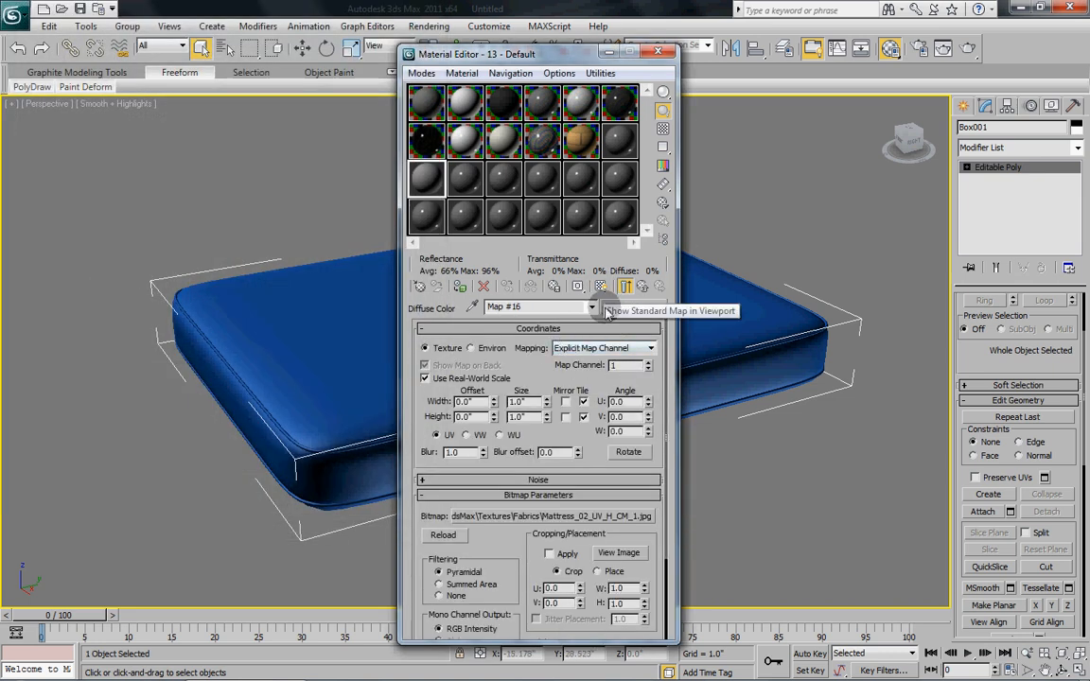
{"action": "left_click", "coordinate": [644, 287]}
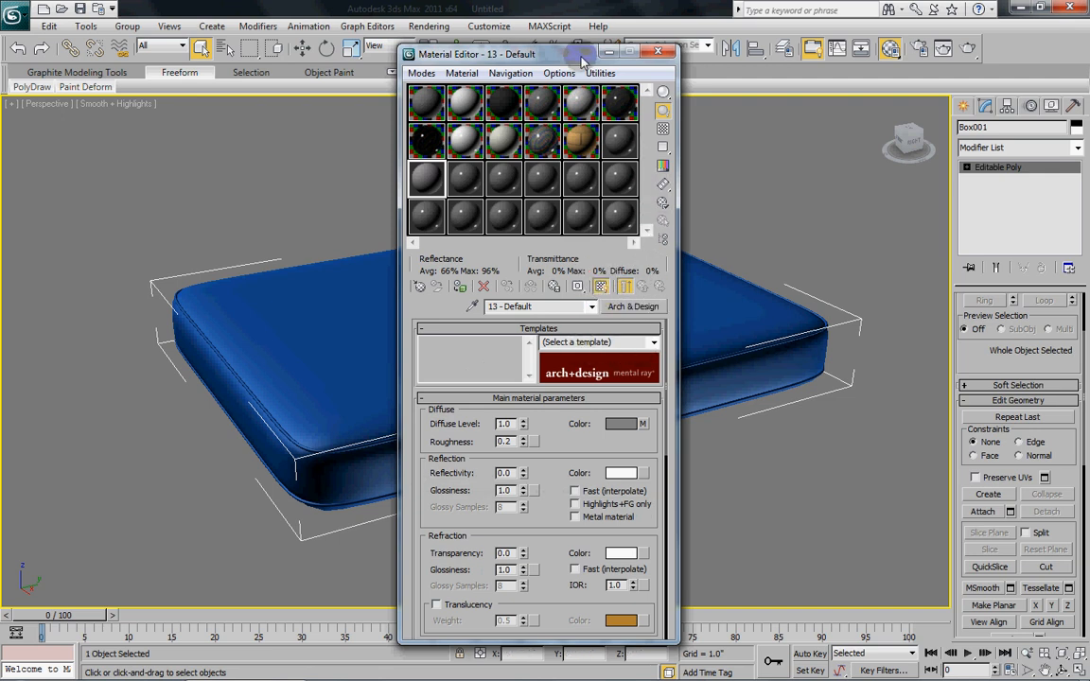
Select the mattress body at Element level and assign material 13 - Default to it
{"action": "left_click_drag", "start_coordinate": [582, 58], "coordinate": [365, 65]}
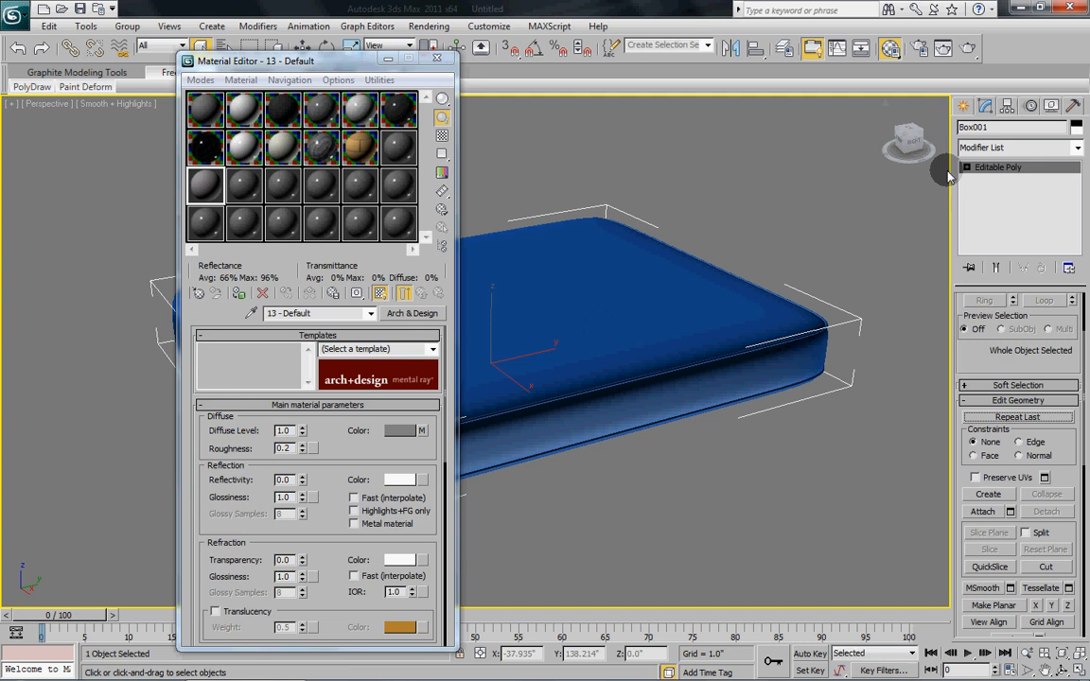
{"action": "left_click", "coordinate": [966, 166]}
{"action": "left_click", "coordinate": [997, 228]}
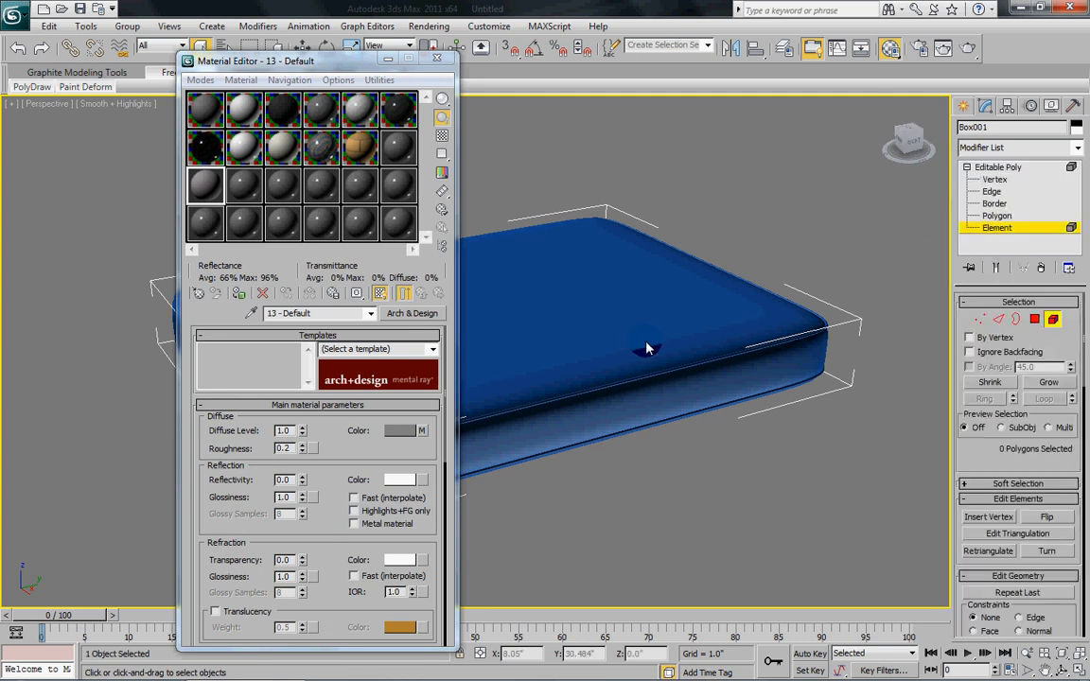
{"action": "left_click", "coordinate": [647, 349]}
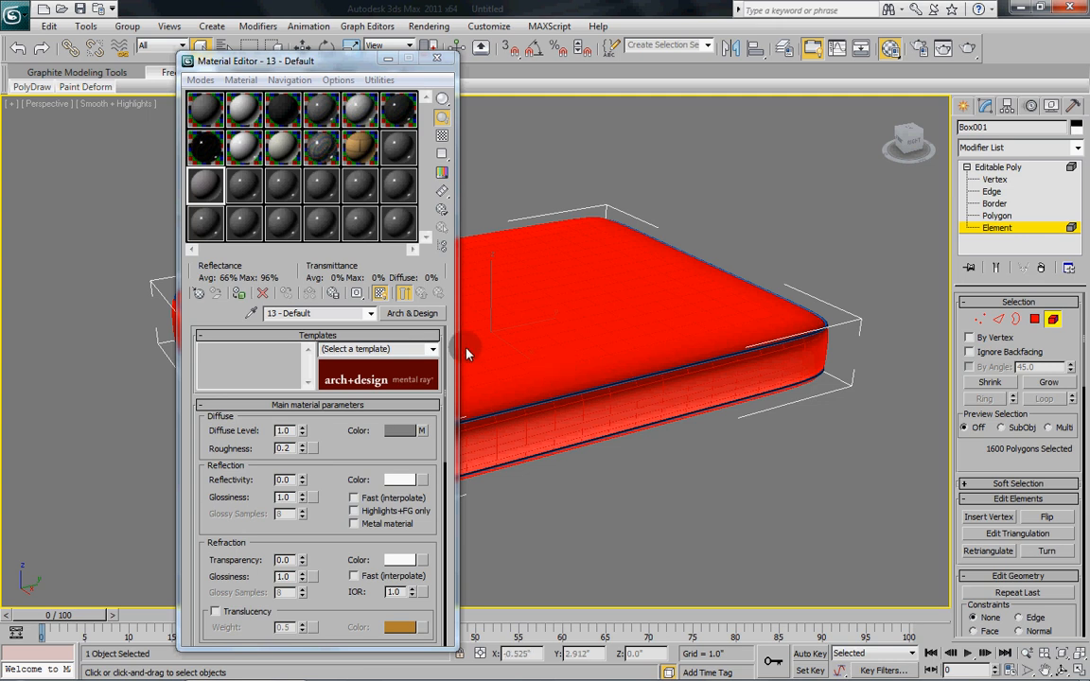
{"action": "left_click", "coordinate": [238, 295]}
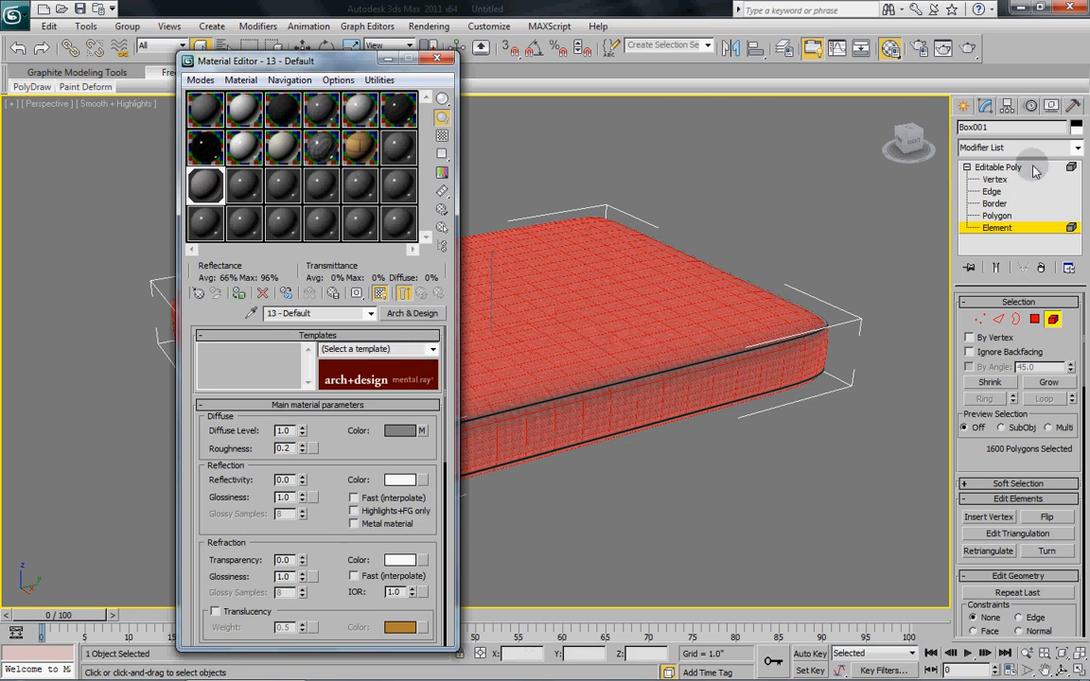
Set the quilted diffuse bitmap's coordinate size to 8 by 8 so it tiles more finely
{"action": "key", "text": "5"}
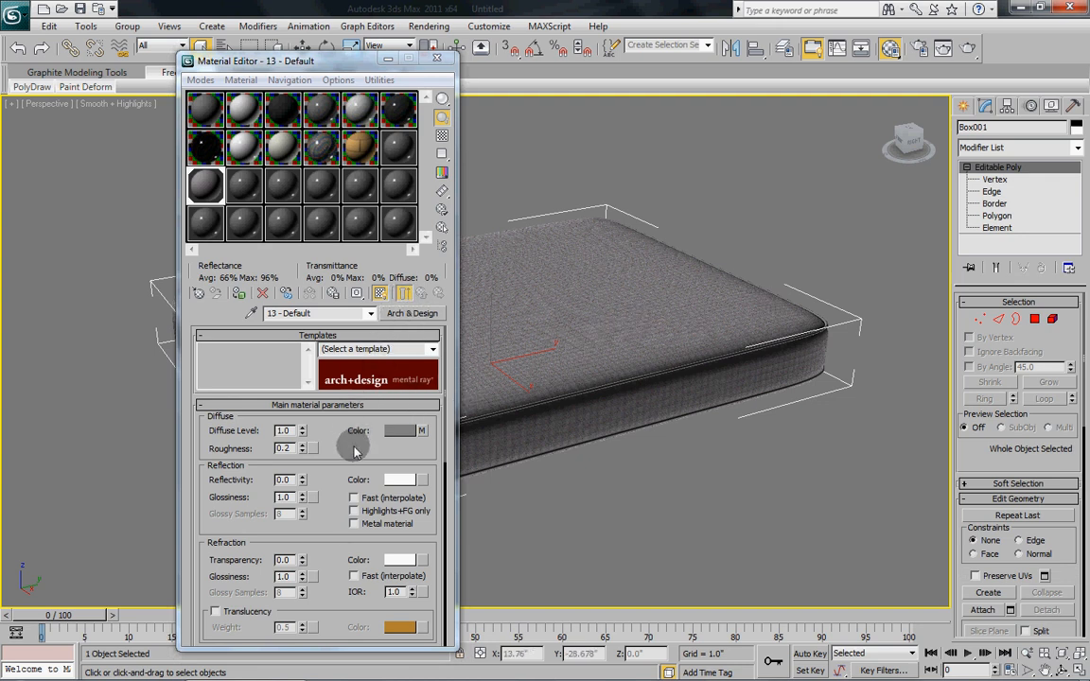
{"action": "left_click", "coordinate": [422, 430]}
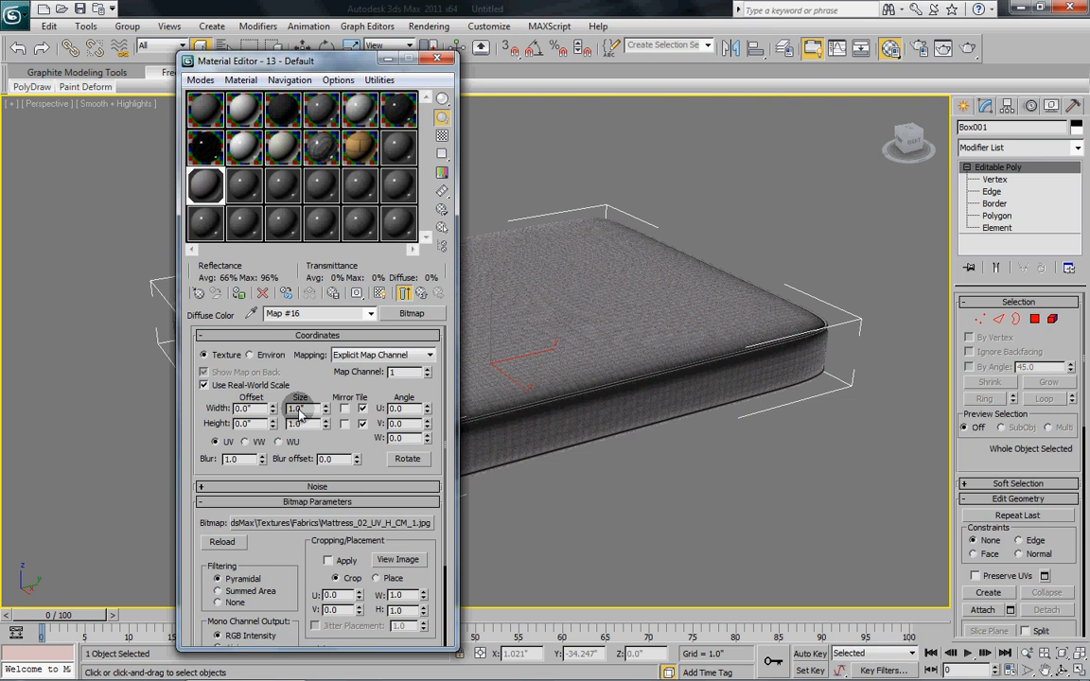
{"action": "left_click_drag", "start_coordinate": [322, 410], "coordinate": [274, 414]}
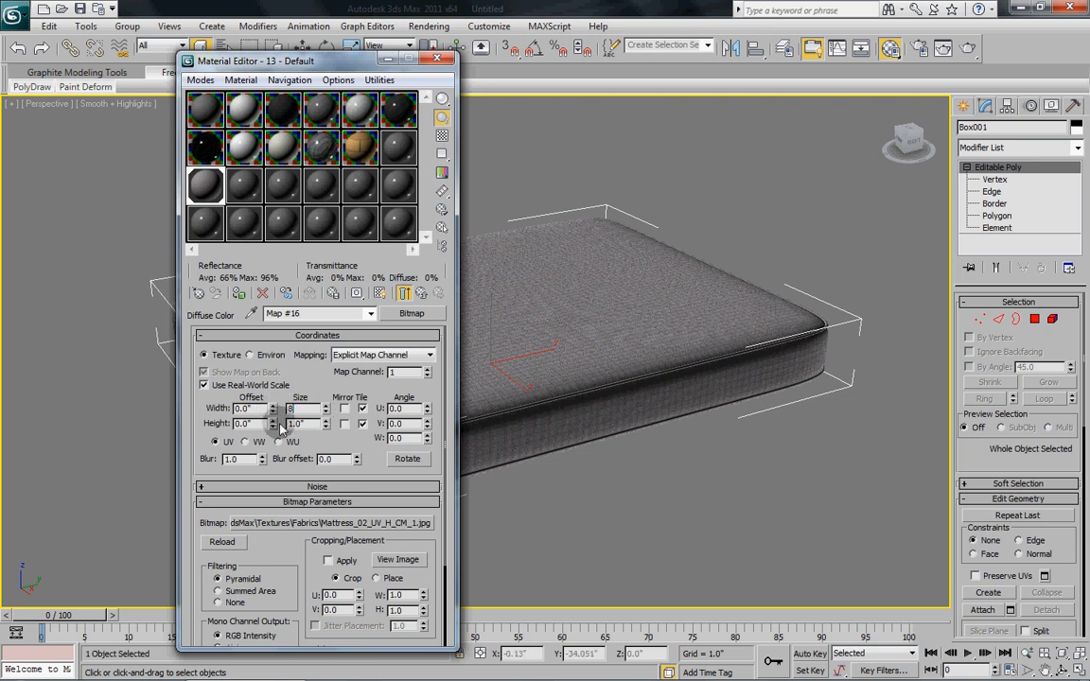
{"action": "type", "text": "8"}
{"action": "key", "text": "Return"}
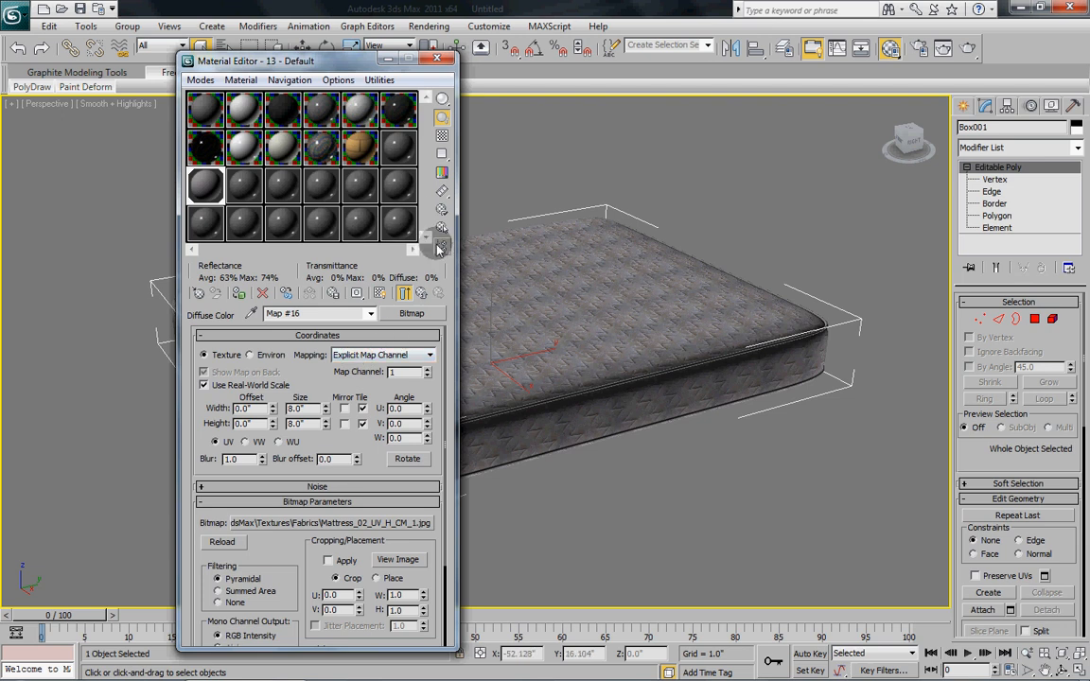
Start material 14 - Default in the next slot with the Matte Finish template
{"action": "left_click", "coordinate": [243, 185]}
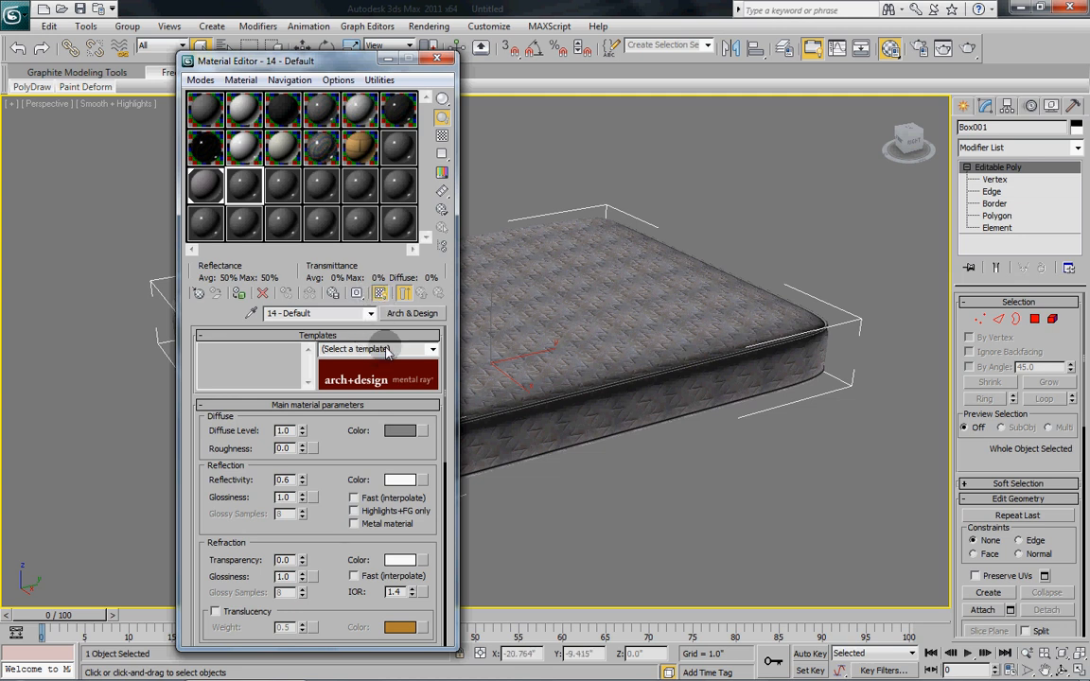
{"action": "left_click", "coordinate": [432, 350]}
{"action": "left_click", "coordinate": [340, 364]}
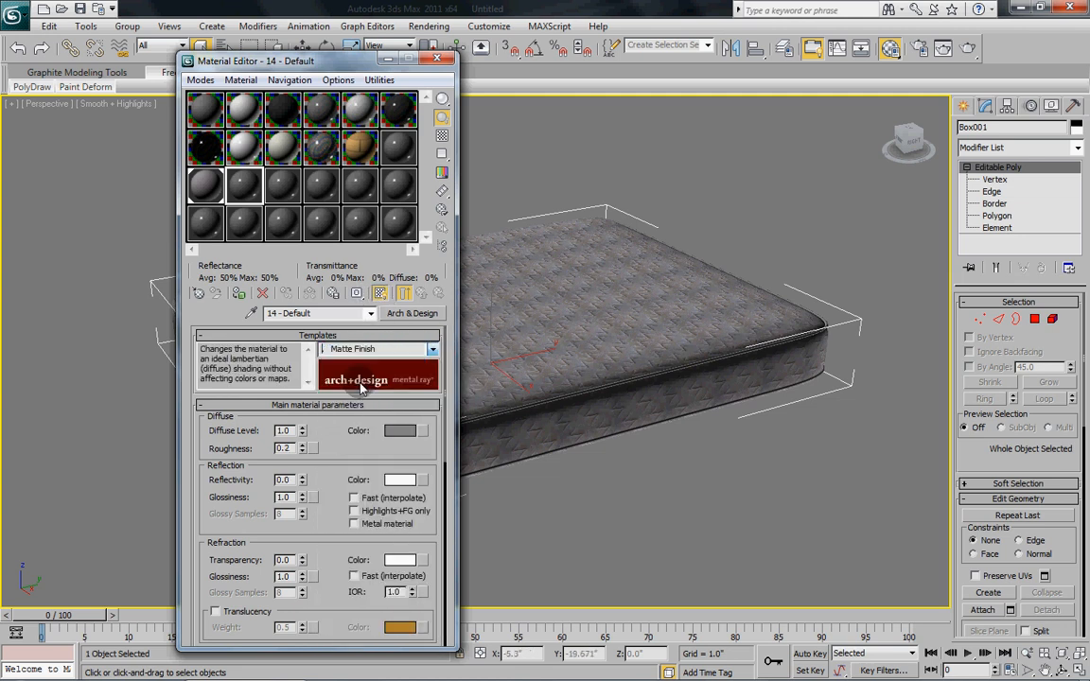
{"action": "left_click", "coordinate": [424, 432]}
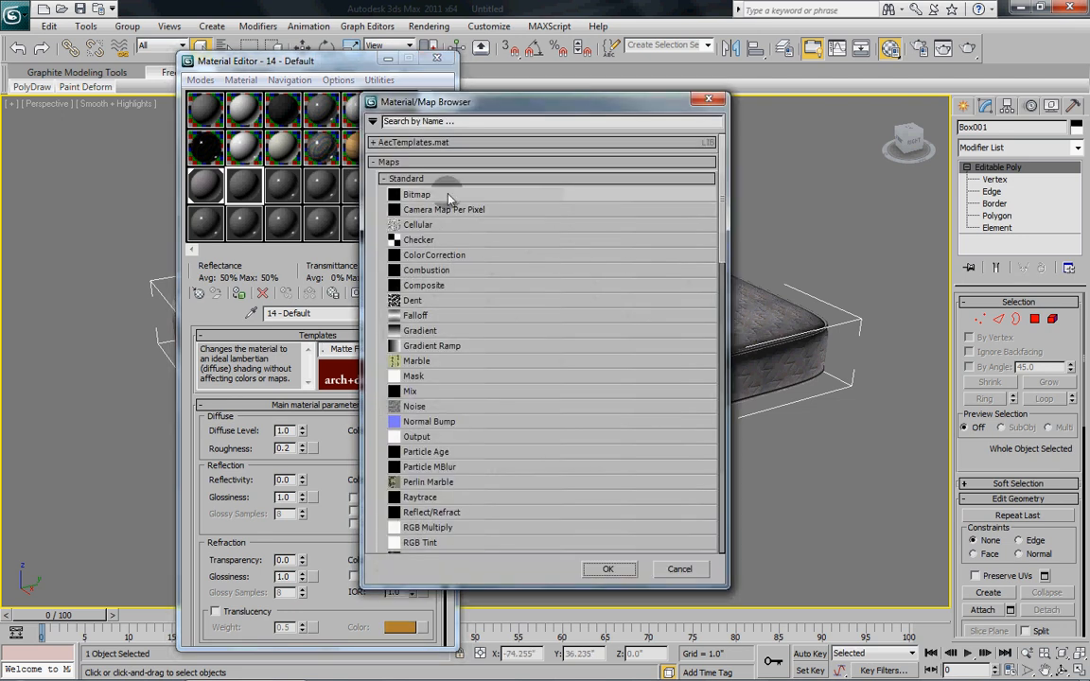
Load fabric.whitelinen.512x512.jpg as material 14's diffuse bitmap
{"action": "double_click", "coordinate": [417, 182]}
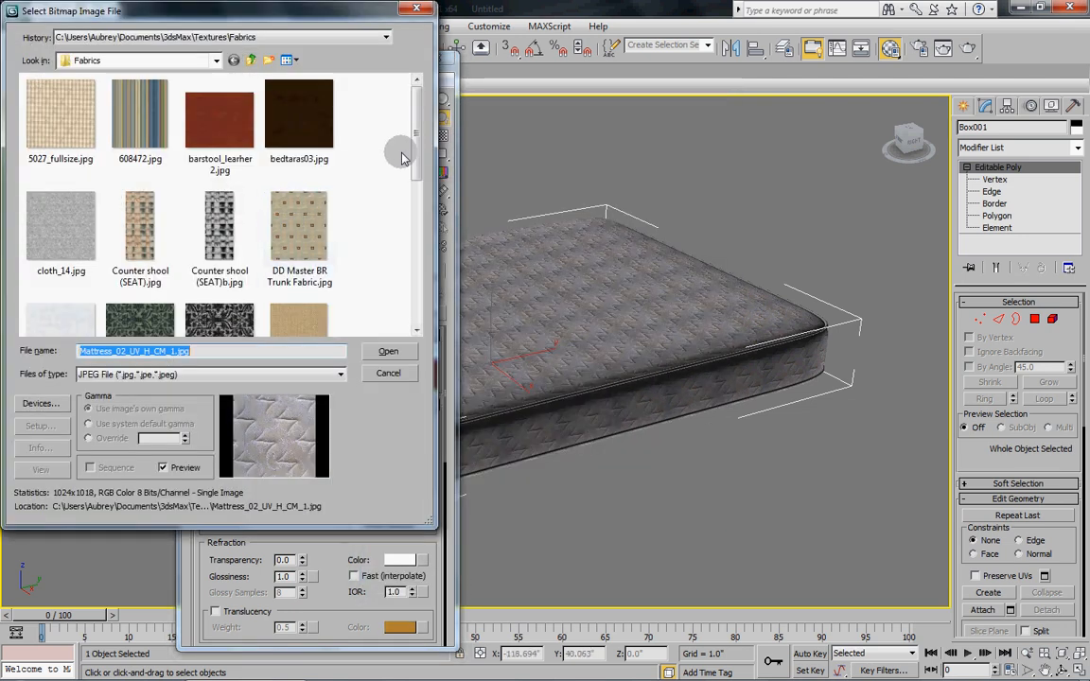
{"action": "scroll", "coordinate": [419, 198], "scroll_direction": "down", "scroll_amount": 2}
{"action": "scroll", "coordinate": [419, 203], "scroll_direction": "down", "scroll_amount": 1}
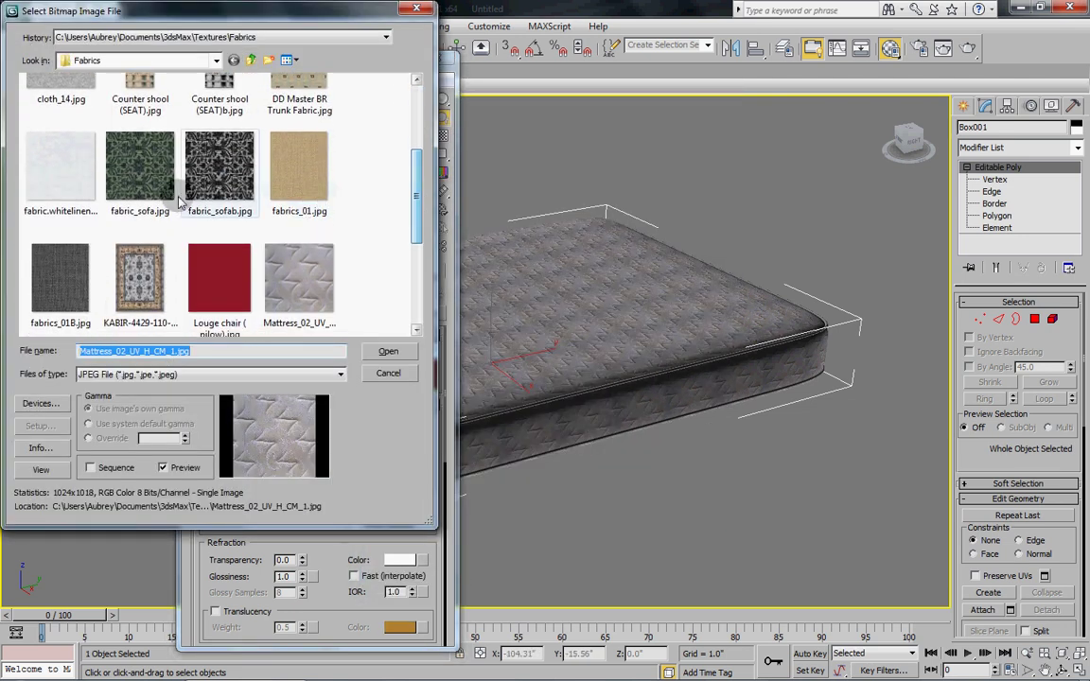
{"action": "left_click", "coordinate": [60, 170]}
{"action": "left_click", "coordinate": [388, 352]}
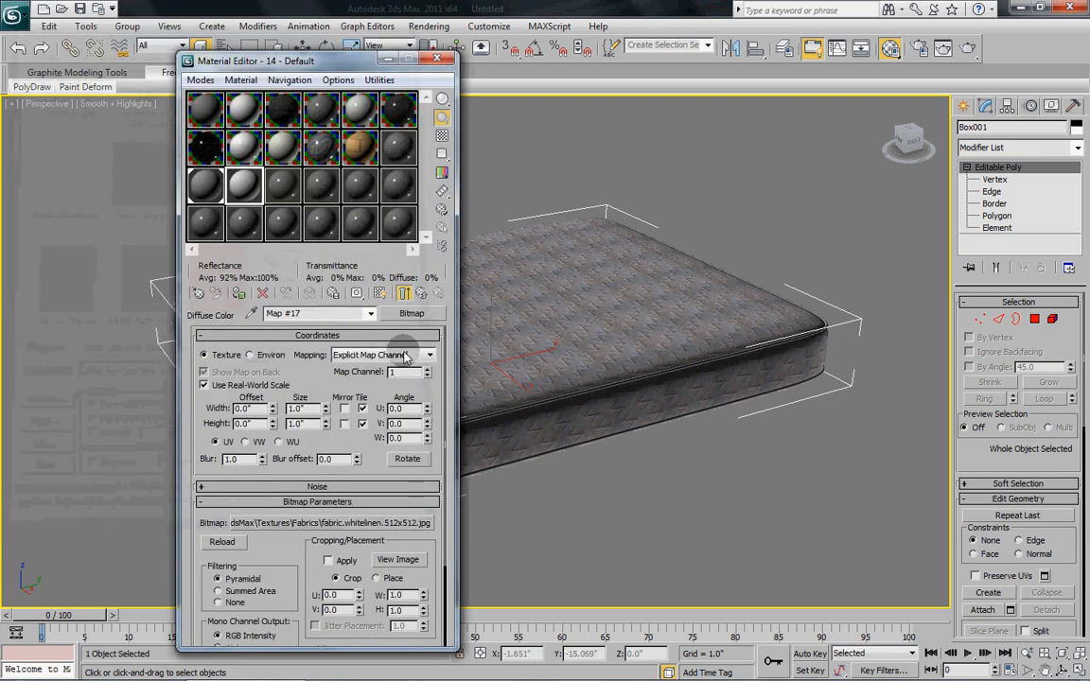
{"action": "left_click", "coordinate": [422, 295]}
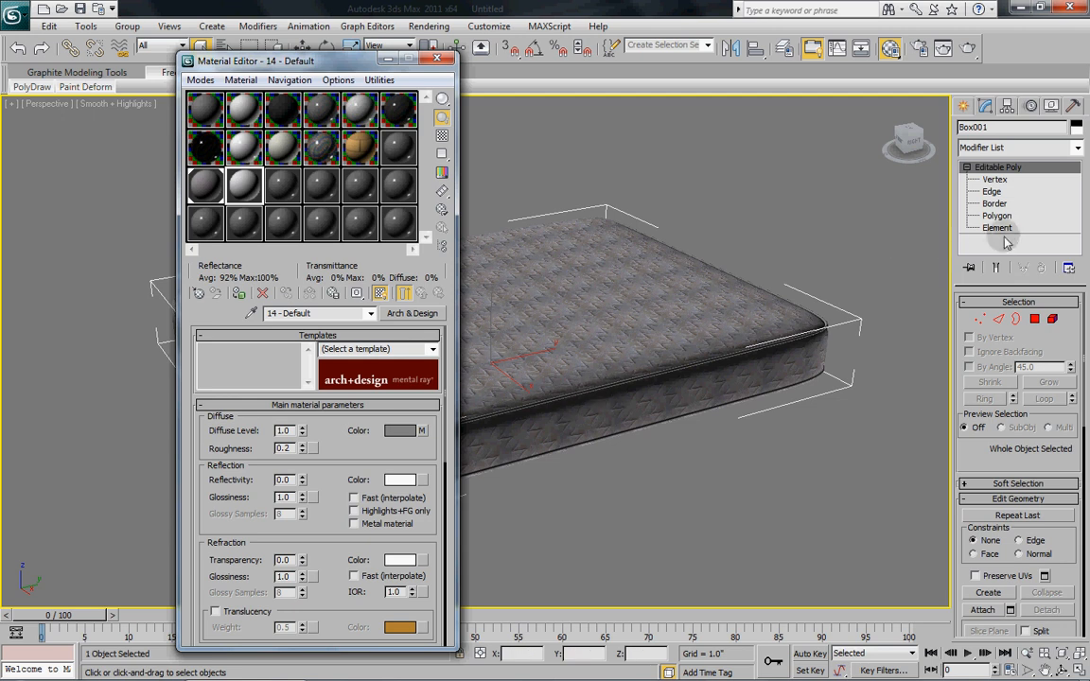
Select the upper and lower piping ridge elements and assign the white linen material 14 - Default
{"action": "key", "text": "5"}
{"action": "left_click", "coordinate": [742, 379]}
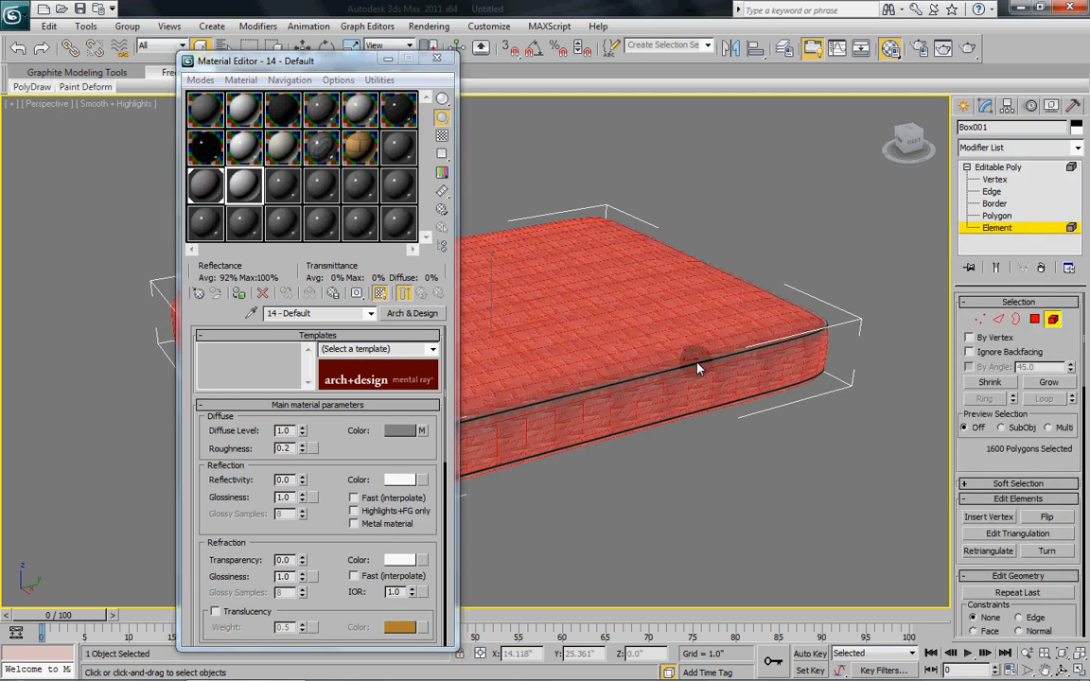
{"action": "left_click", "coordinate": [698, 378], "text": "ctrl"}
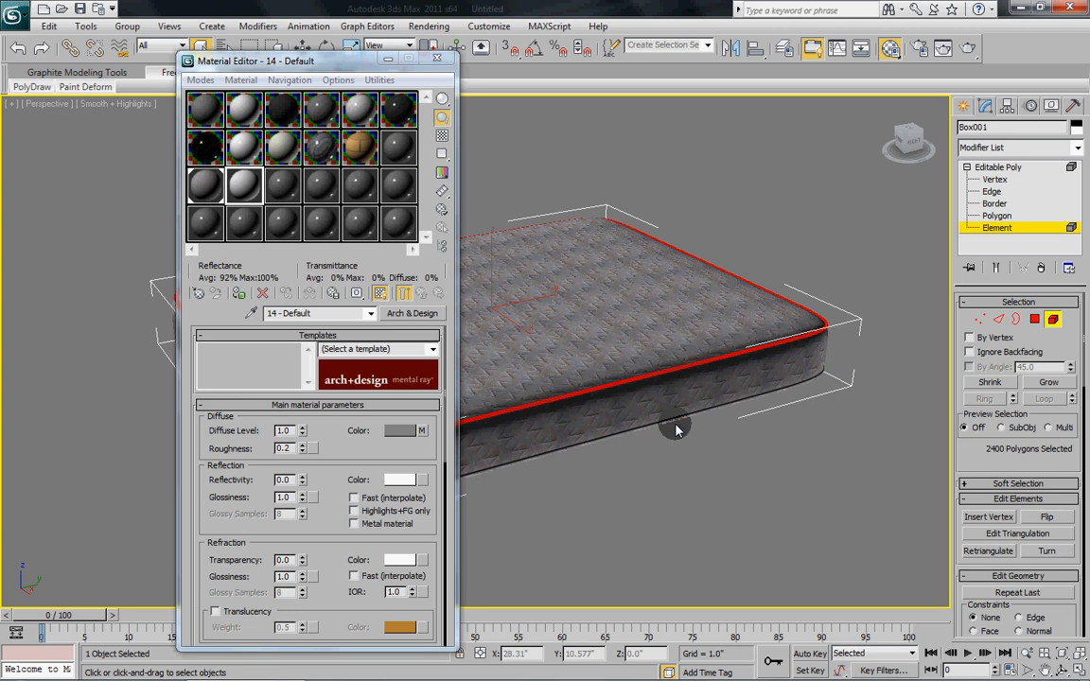
{"action": "left_click", "coordinate": [676, 423], "text": "ctrl"}
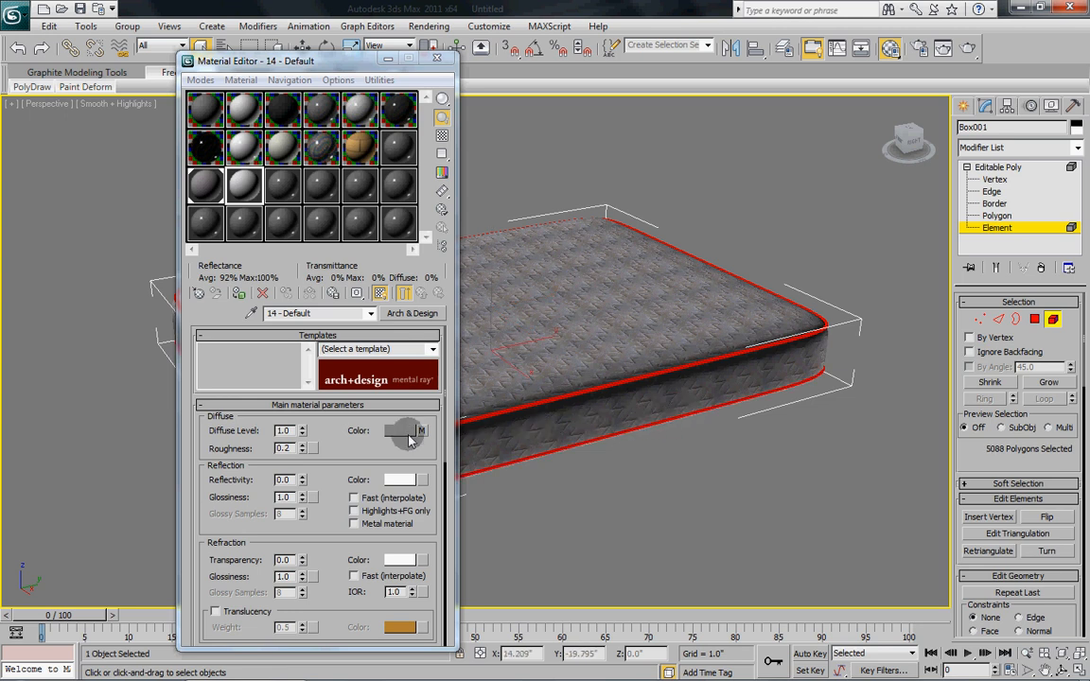
{"action": "left_click", "coordinate": [241, 294]}
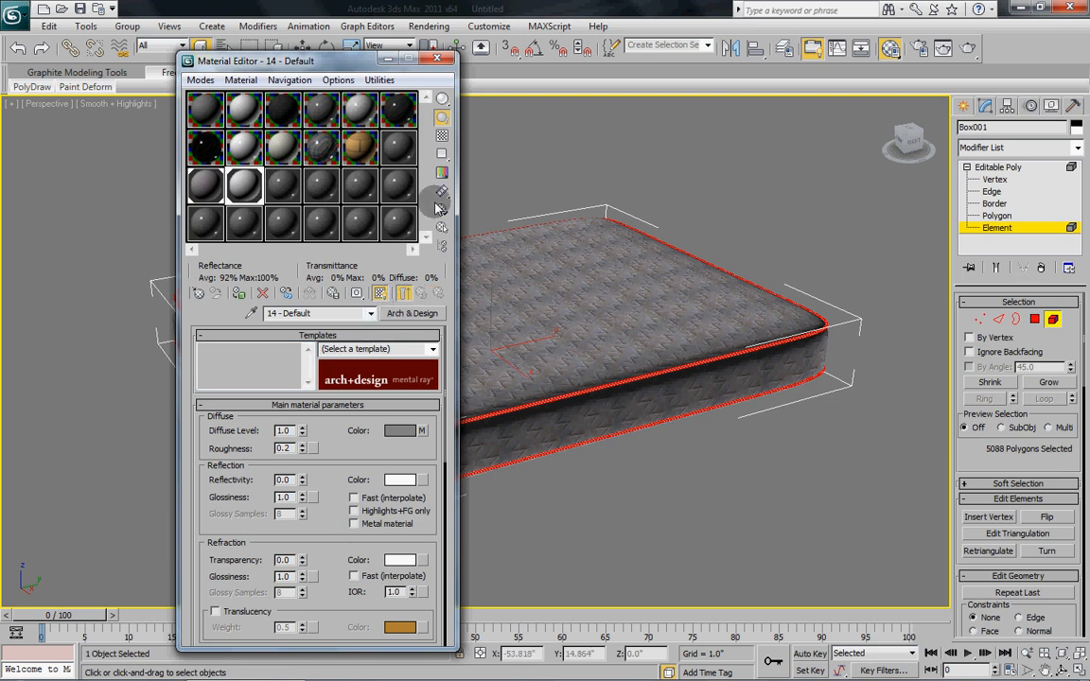
{"action": "left_click", "coordinate": [440, 62]}
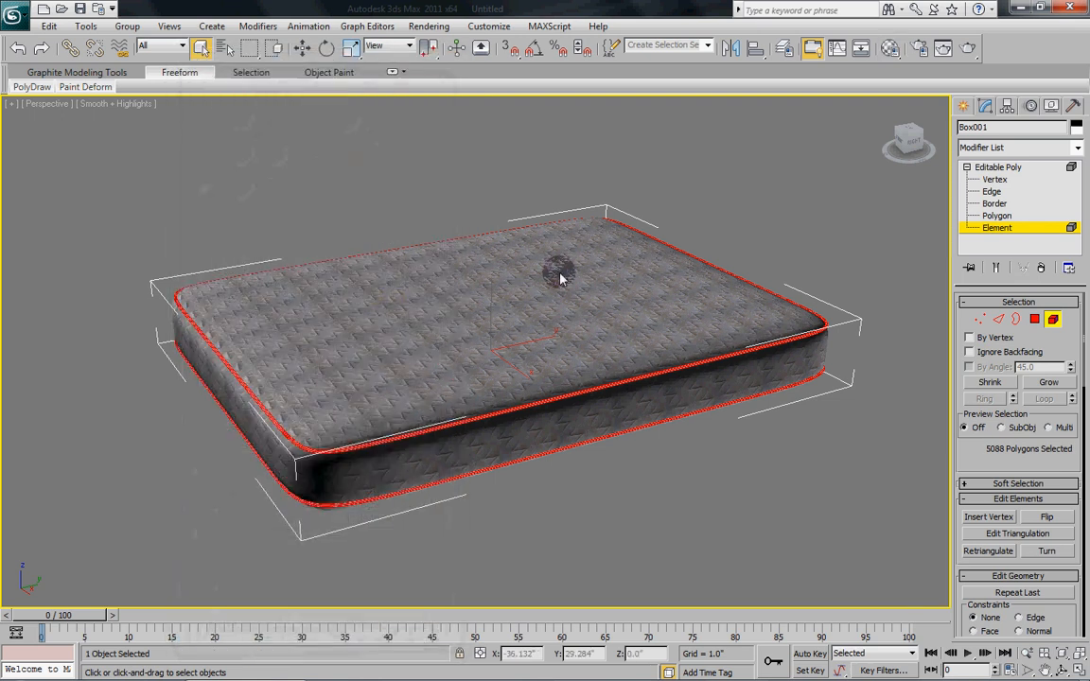
{"action": "left_click", "coordinate": [998, 167]}
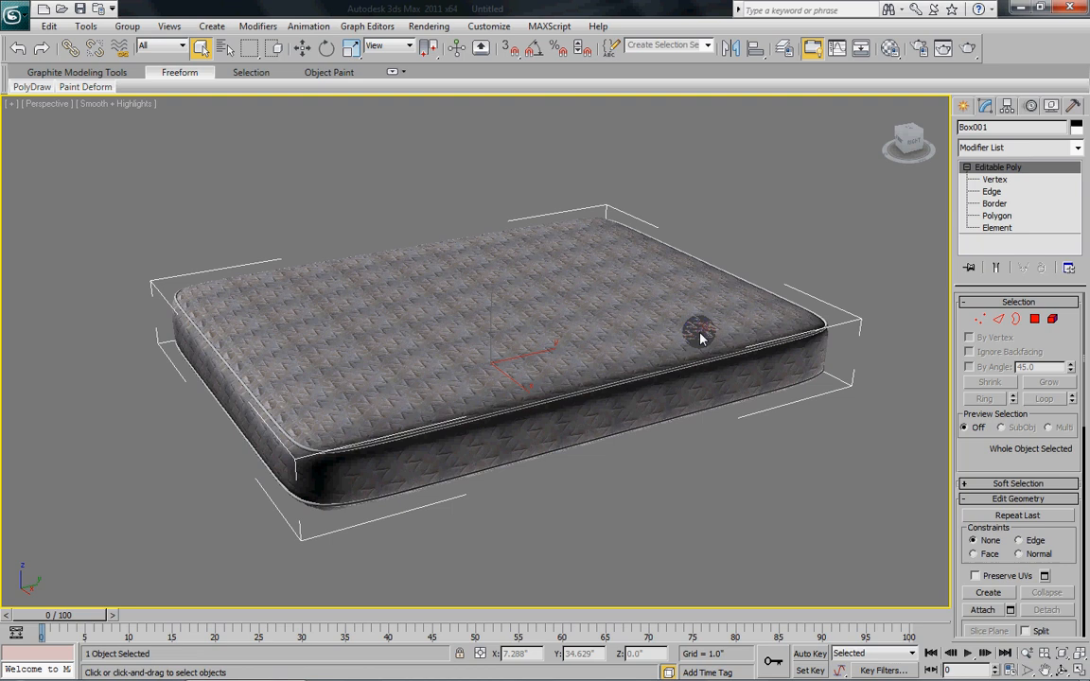
{"action": "mouse_move", "coordinate": [615, 312]}
{"action": "middle_mouse_down", "text": "alt"}
{"action": "mouse_move", "coordinate": [623, 329]}
{"action": "mouse_move", "coordinate": [589, 376]}
{"action": "middle_mouse_up", "text": "alt"}
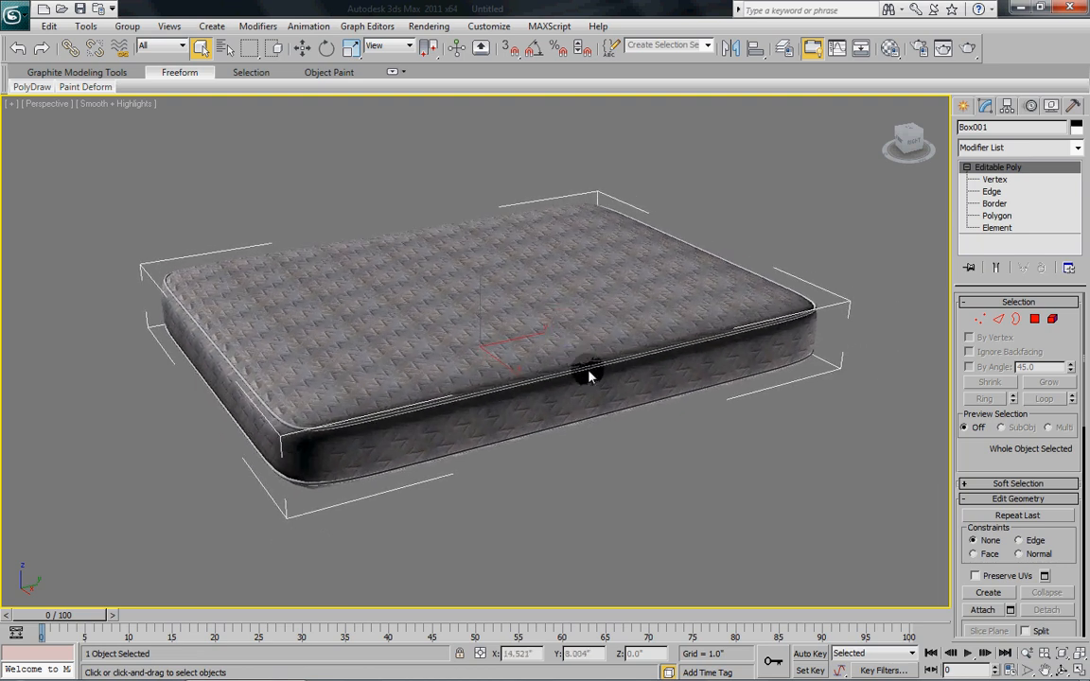
{"action": "key", "text": "alt+w"}
{"action": "key", "text": "alt+w"}
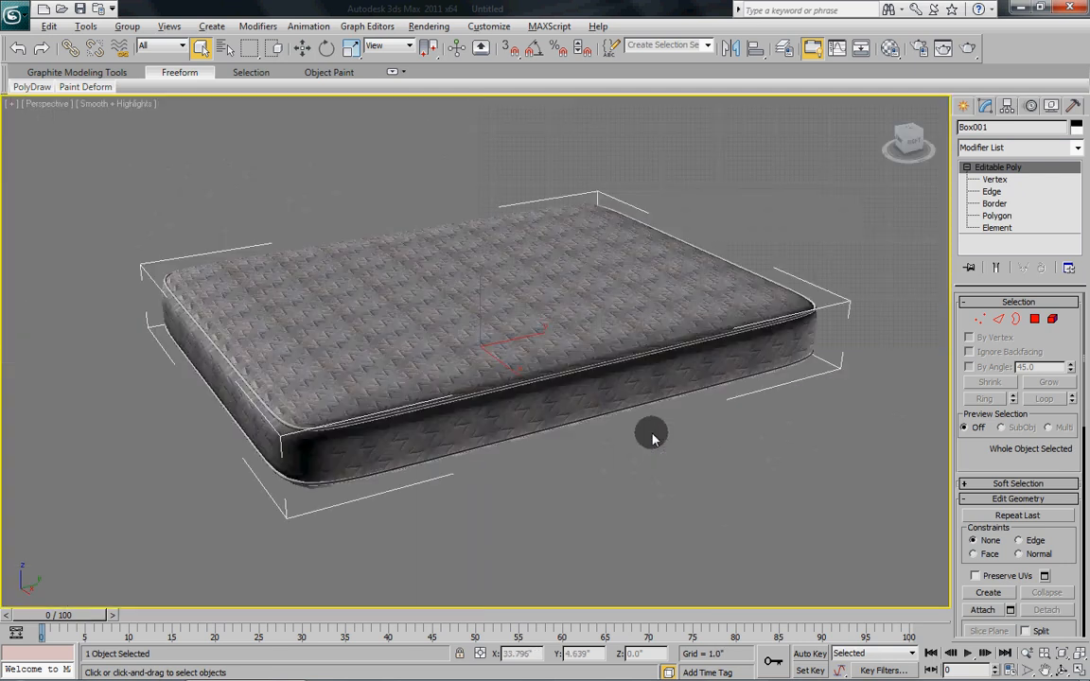
{"action": "scroll", "coordinate": [503, 346], "scroll_direction": "up", "scroll_amount": 2}
{"action": "key", "text": "ctrl+r"}
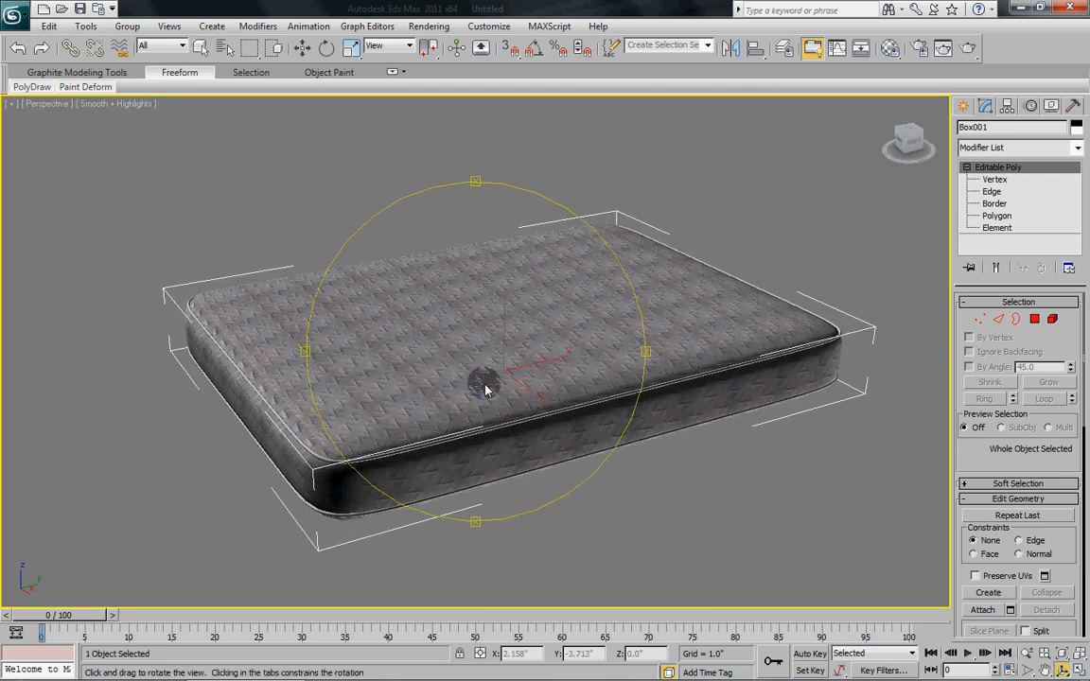
{"action": "mouse_move", "coordinate": [506, 350]}
{"action": "left_mouse_down"}
{"action": "mouse_move", "coordinate": [596, 378]}
{"action": "mouse_move", "coordinate": [591, 397]}
{"action": "mouse_move", "coordinate": [558, 379]}
{"action": "mouse_move", "coordinate": [490, 383]}
{"action": "left_mouse_up"}
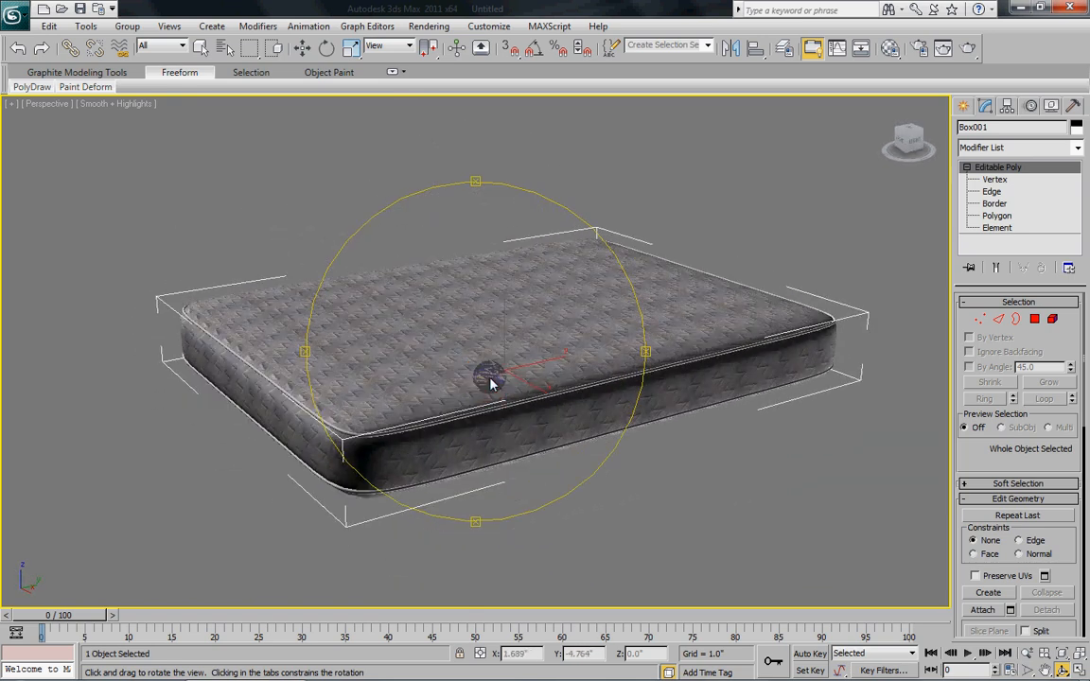
{"action": "left_click_drag", "start_coordinate": [490, 383], "coordinate": [530, 400]}
{"action": "right_click", "coordinate": [530, 400]}
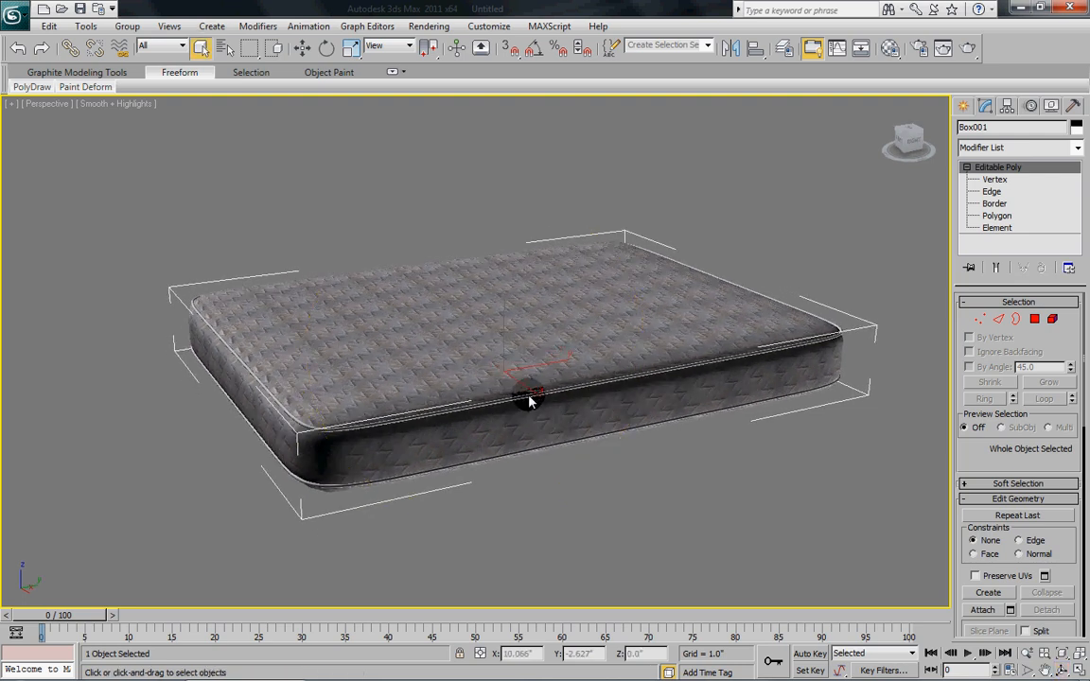